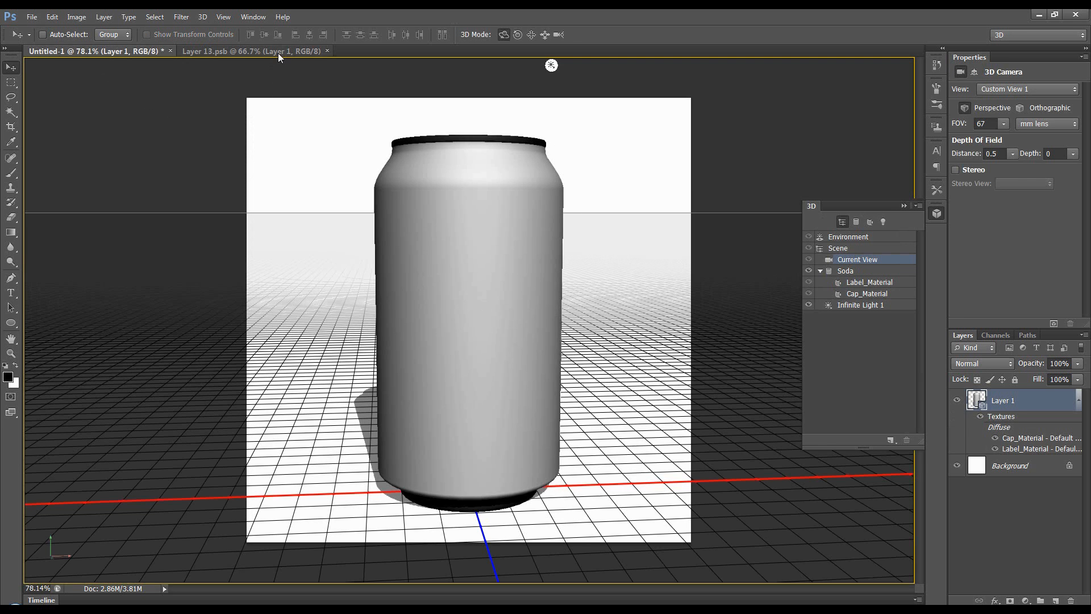
# - Set the foreground colour to red d40404 from the Layer 13.psb texture document
pyautogui.click(279, 53)
pyautogui.click(8, 377)
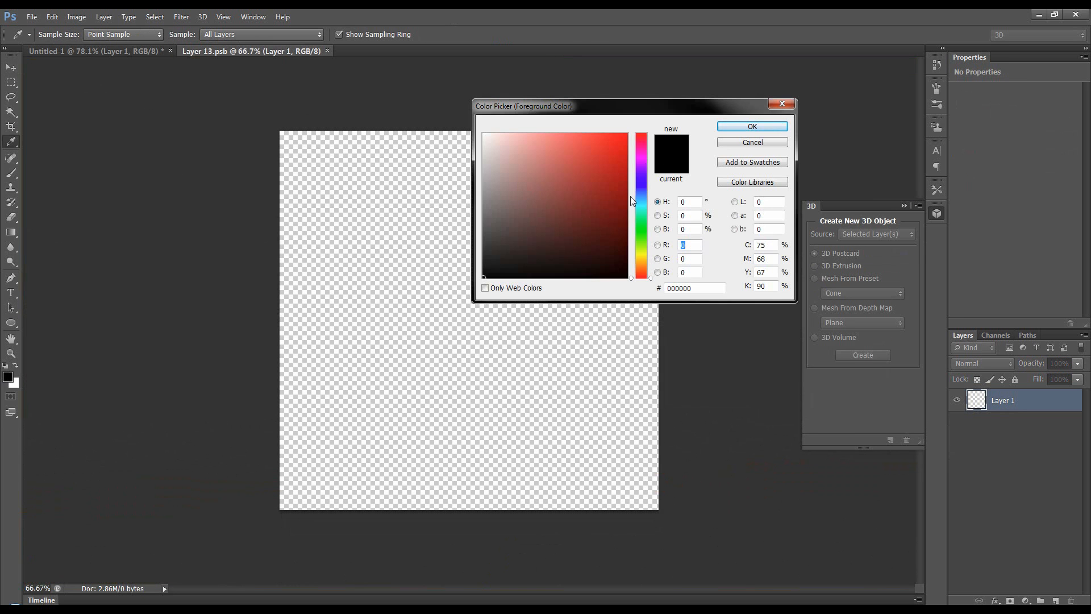
pyautogui.click(624, 158)
pyautogui.click(721, 130)
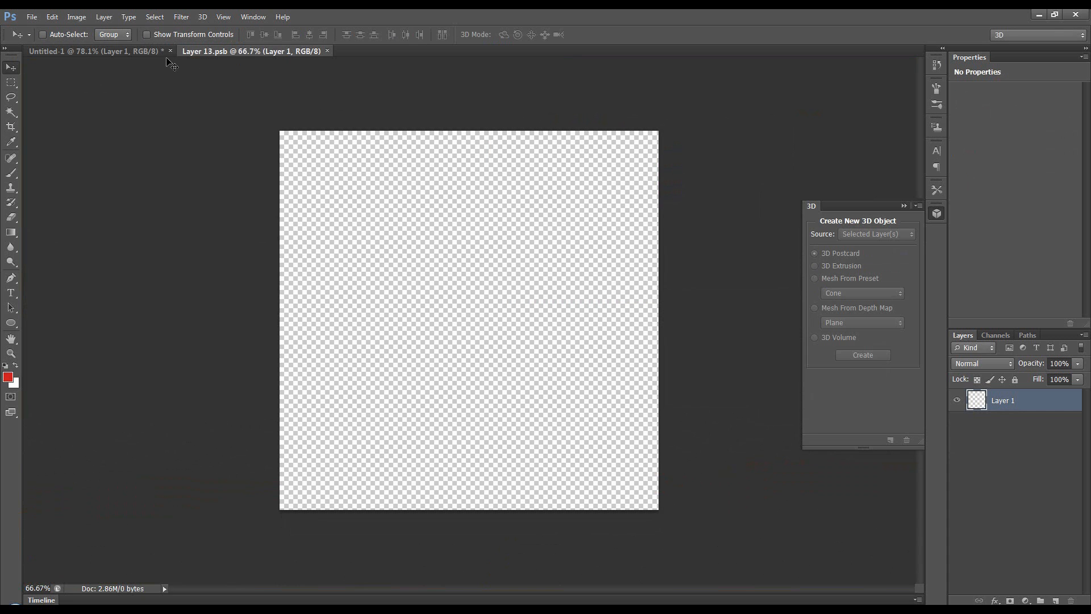
# - View the 3D soda can document, then return to the empty Layer 13.psb texture
pyautogui.click(158, 52)
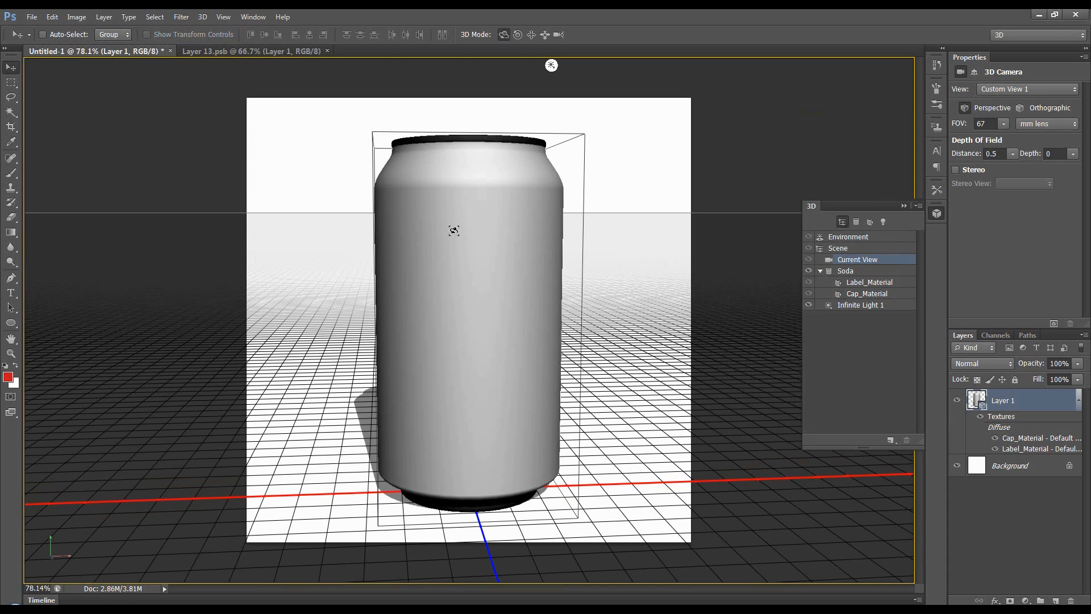
pyautogui.click(275, 51)
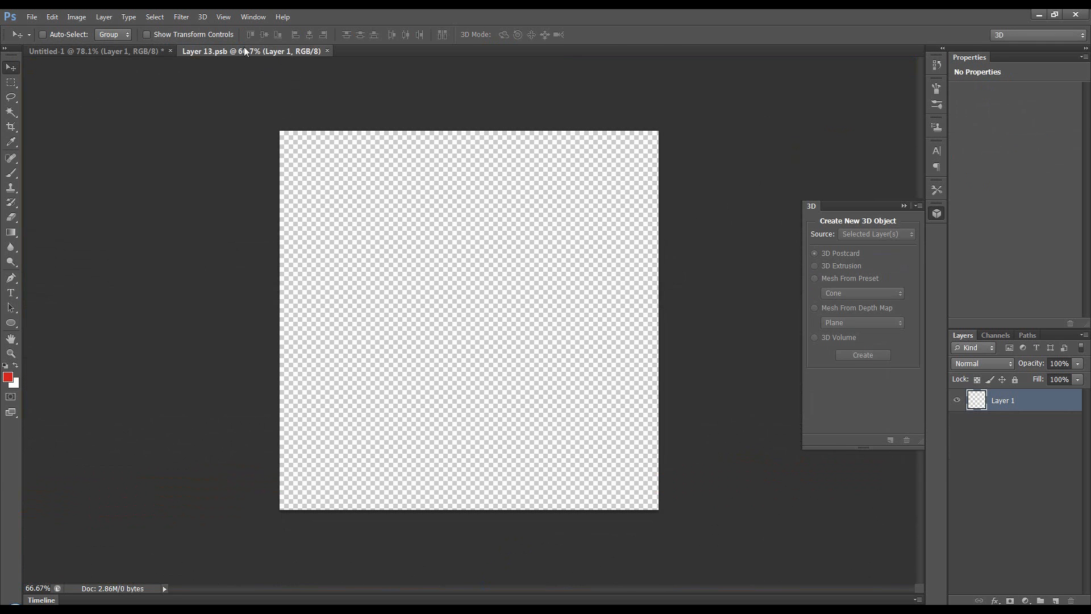
pyautogui.click(201, 23)
# - Add a new empty layer and generate a wireframe painting overlay of the can's texture
pyautogui.click(1055, 600)
pyautogui.click(203, 19)
pyautogui.moveTo(240, 212)
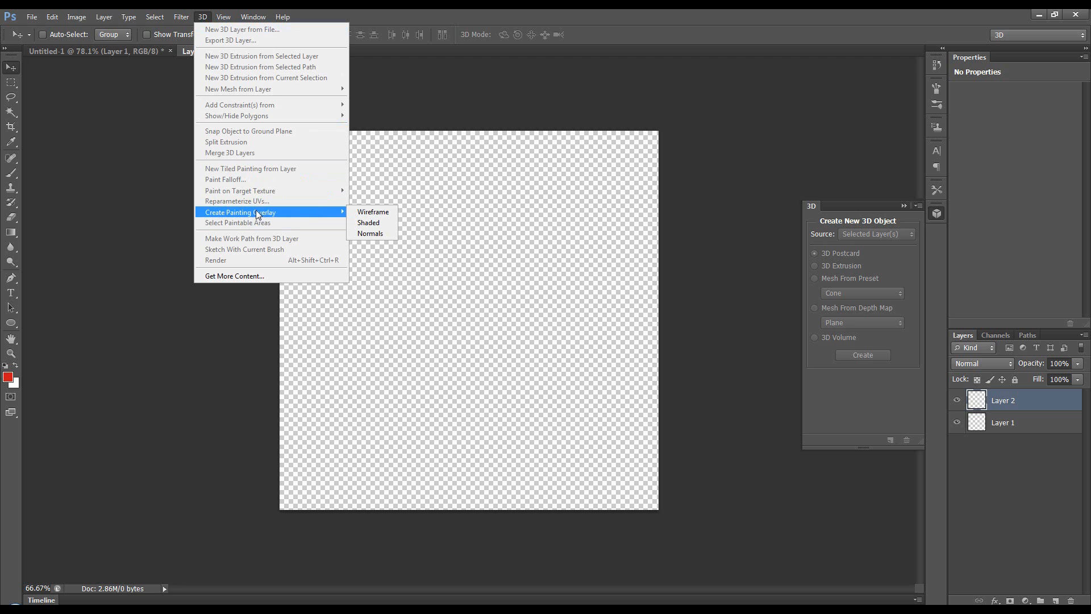
pyautogui.click(362, 213)
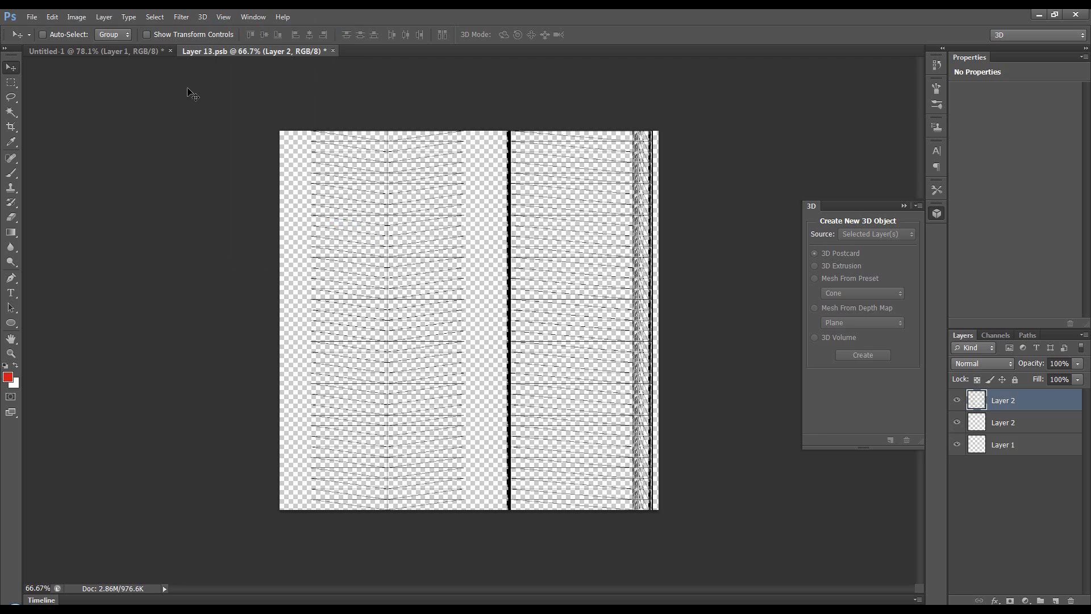
# - Generate a normals painting overlay and move it beneath the wireframe layers
pyautogui.click(202, 18)
pyautogui.moveTo(240, 213)
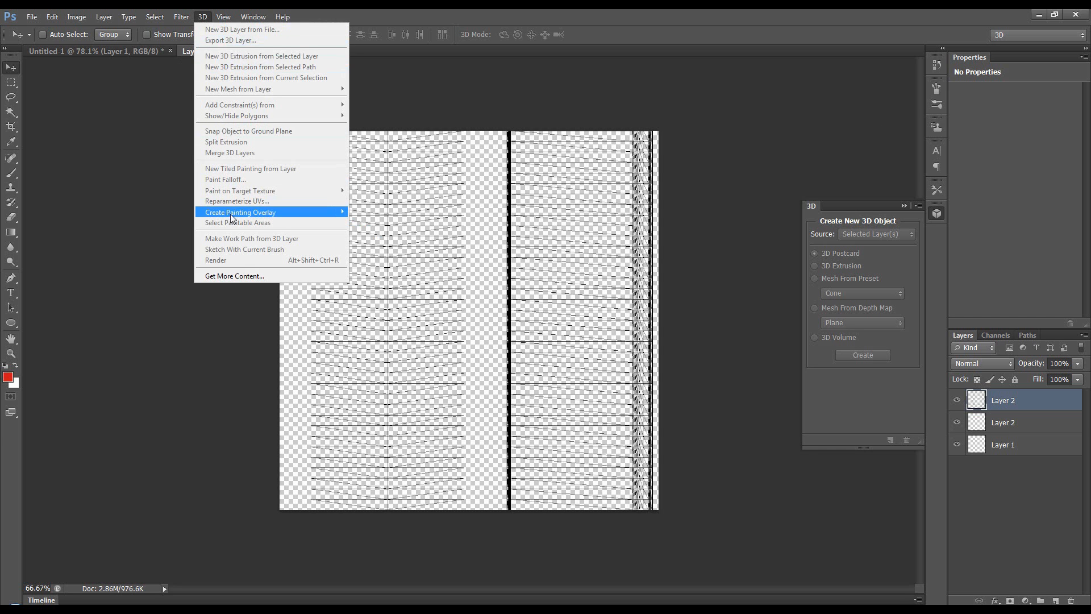
pyautogui.click(380, 233)
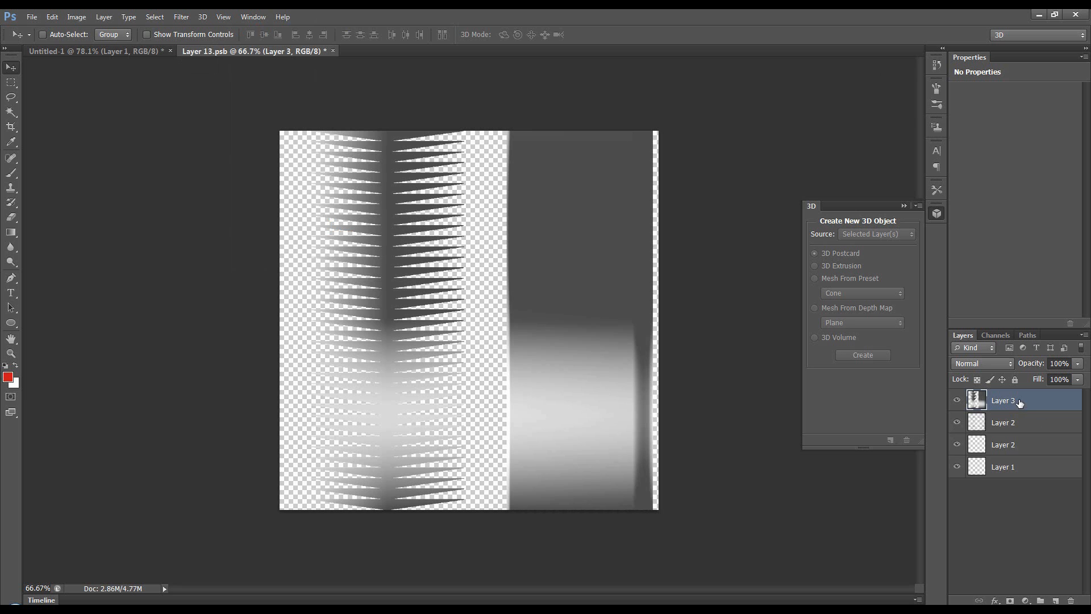
pyautogui.moveTo(1018, 402); pyautogui.dragTo(1015, 456)
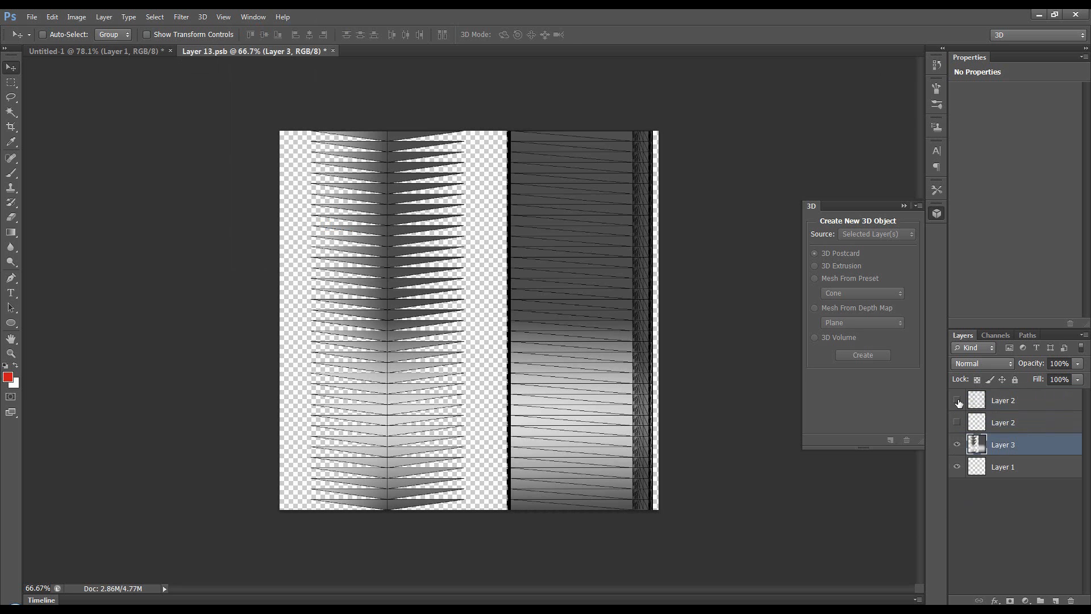
pyautogui.click(957, 401)
# - Add red CAN text with the Horizontal Type Tool on the label's lower-right lit area
pyautogui.click(12, 293)
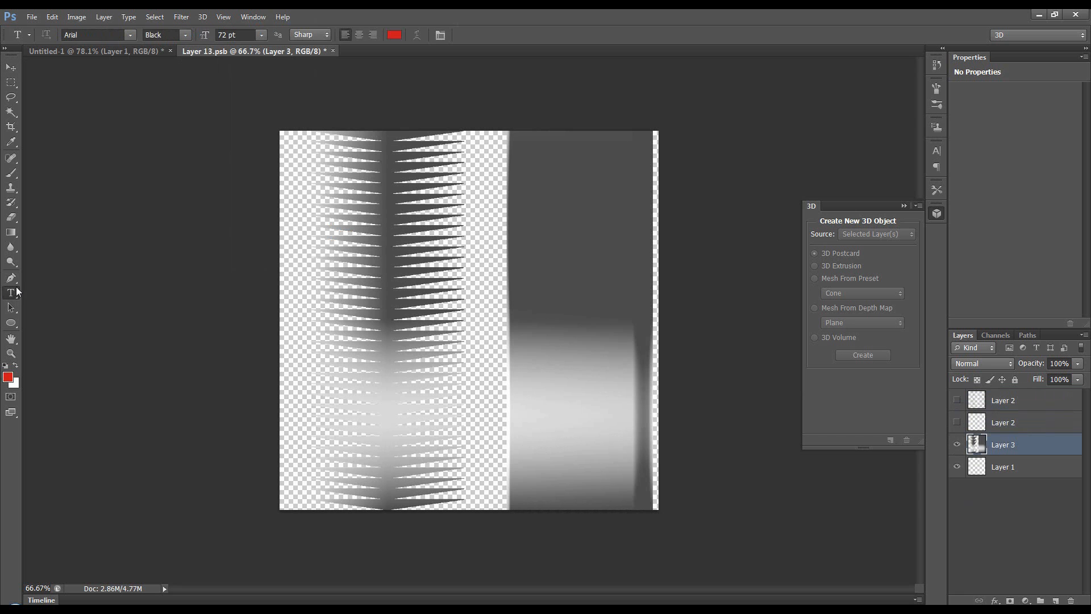
pyautogui.scroll(2, 511, 299)
pyautogui.scroll(-1, 605, 322)
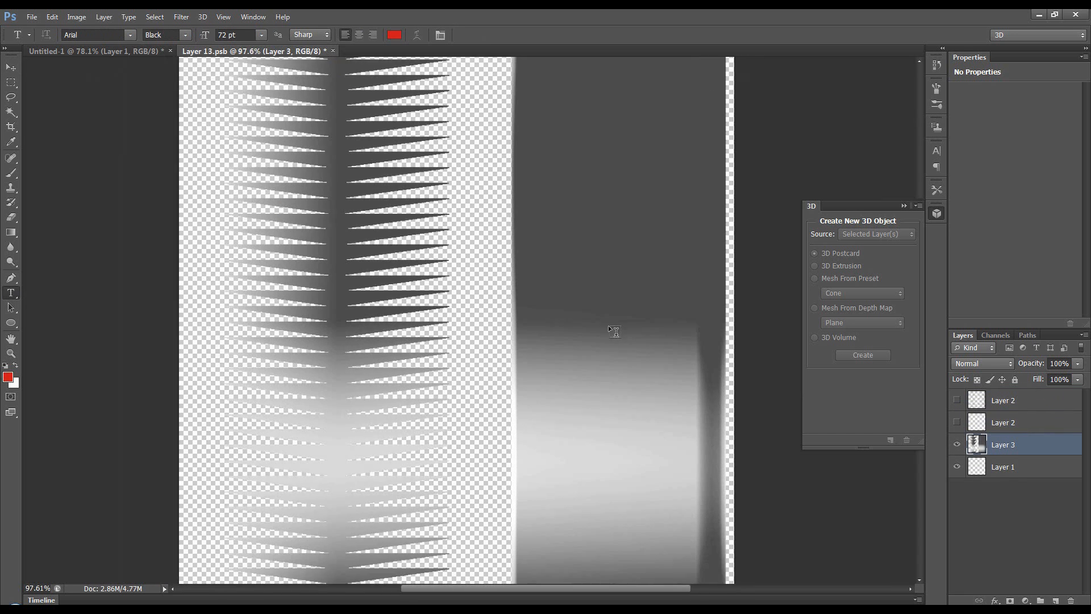
pyautogui.scroll(-1, 607, 325)
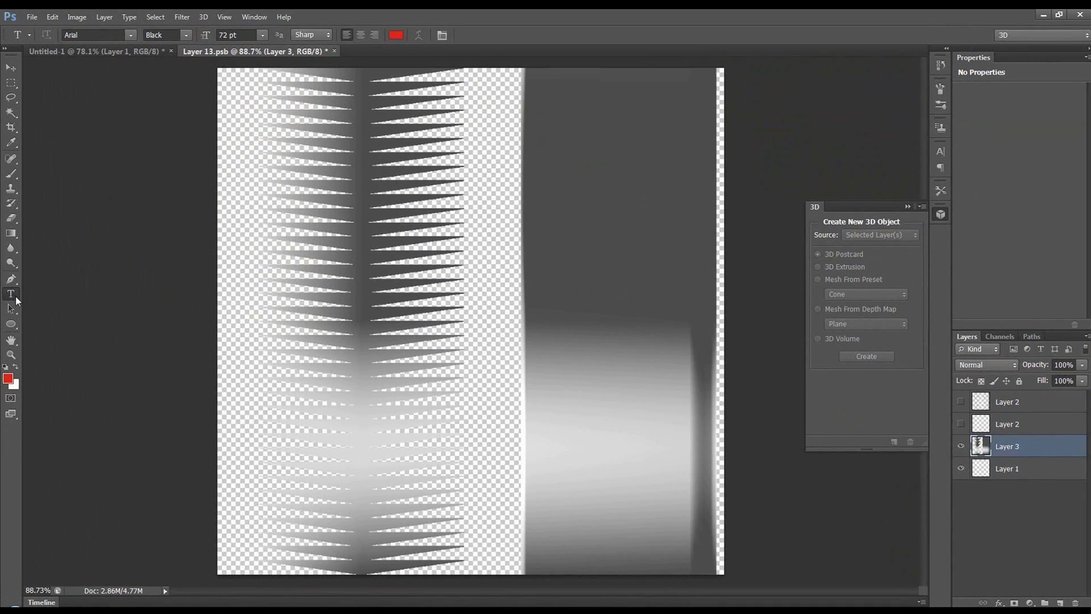
pyautogui.click(16, 296)
pyautogui.click(44, 297)
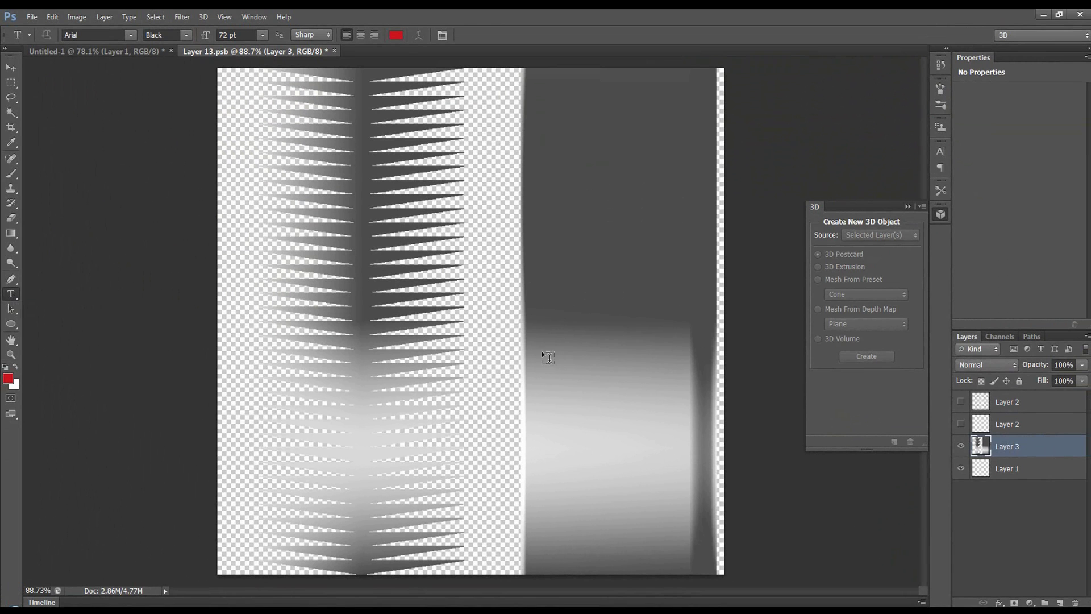
pyautogui.click(557, 407)
pyautogui.write('C')
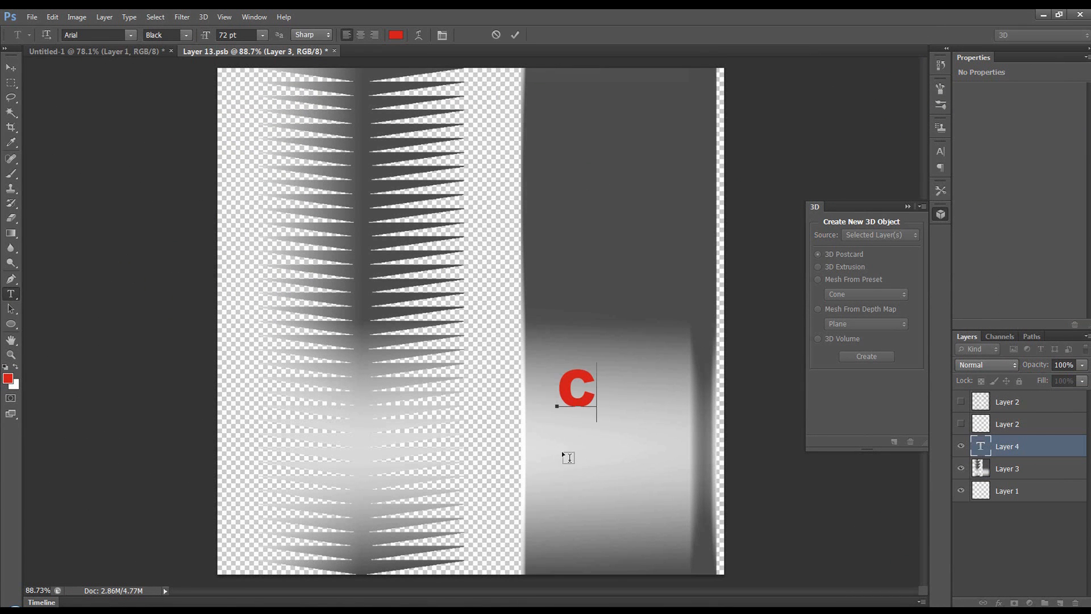
pyautogui.write('AN')
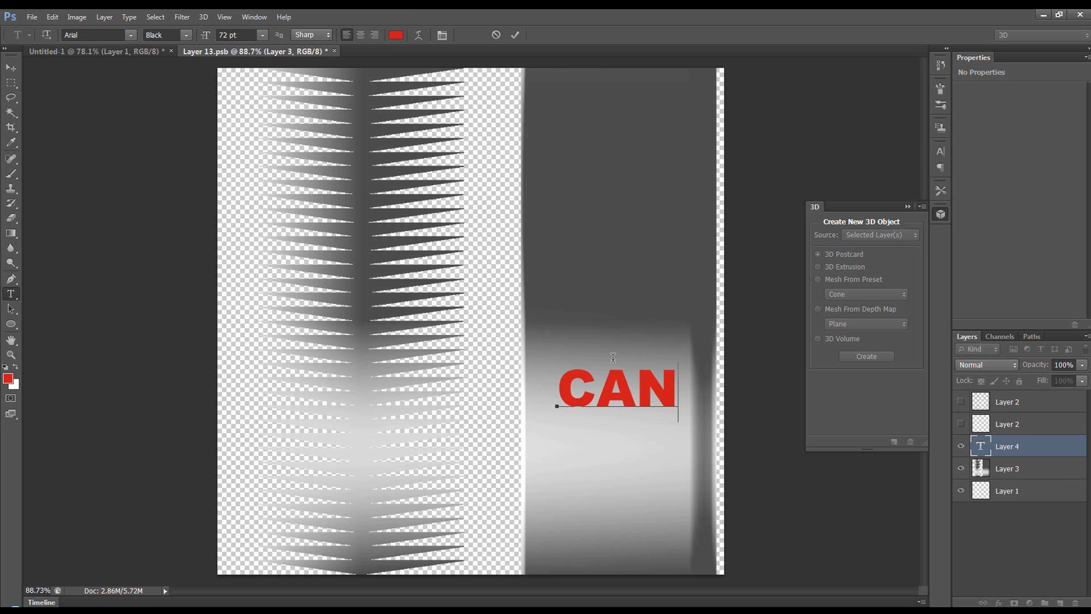
pyautogui.click(515, 34)
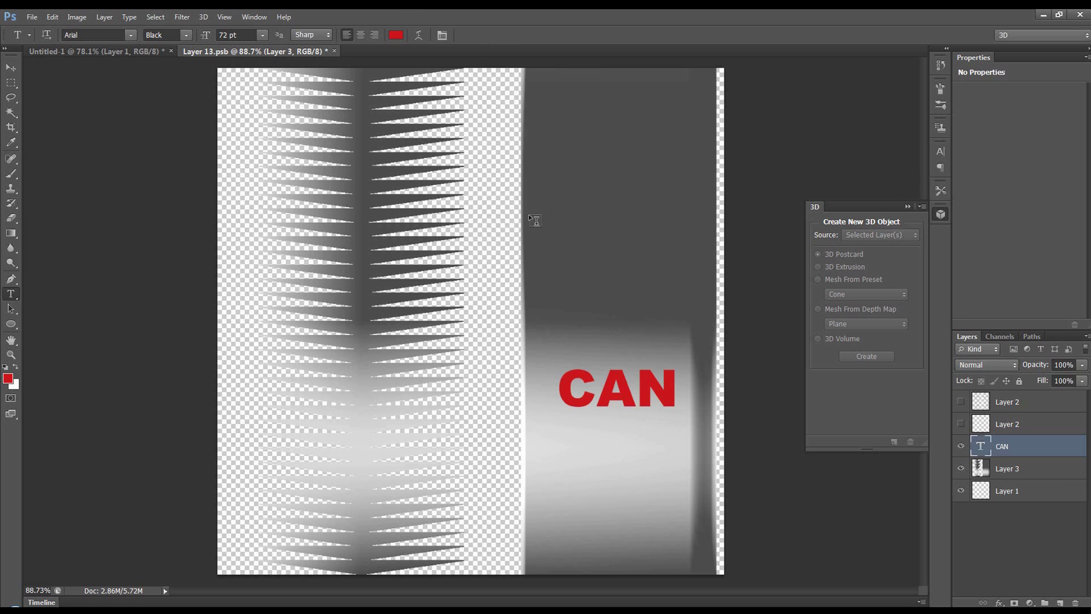
# - Rotate the CAN text 90° clockwise with Free Transform
pyautogui.hotkey('ctrl', 't')
pyautogui.rightClick(634, 398)
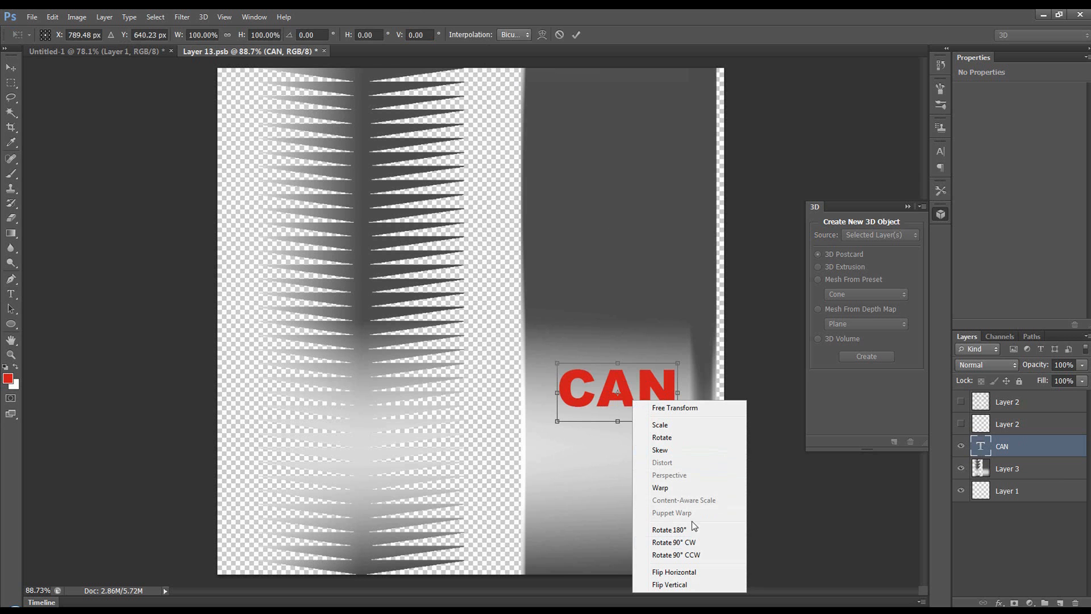
pyautogui.click(701, 543)
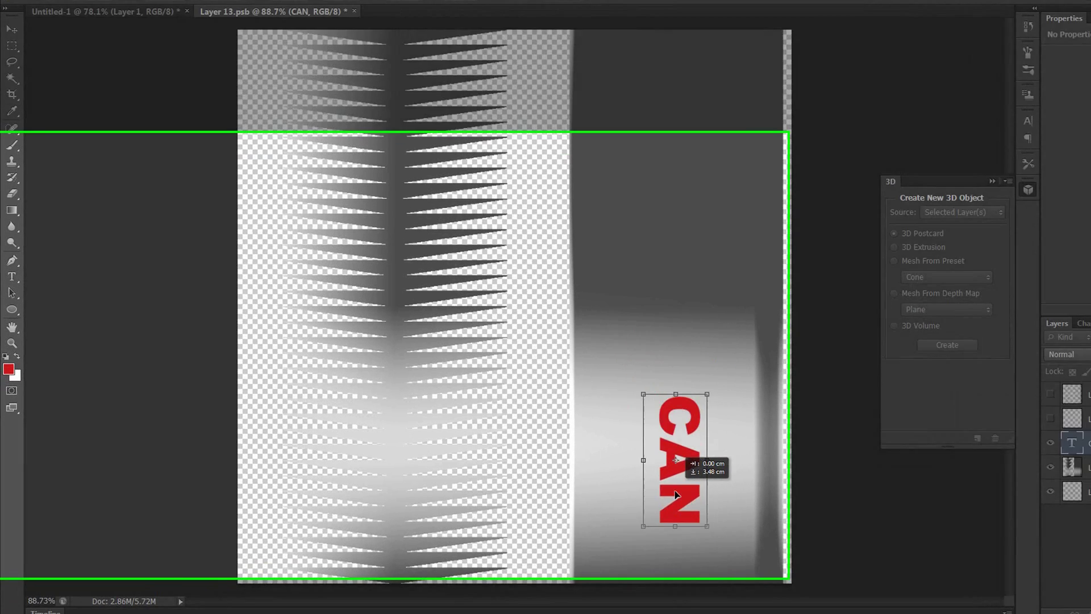
pyautogui.press('Return')
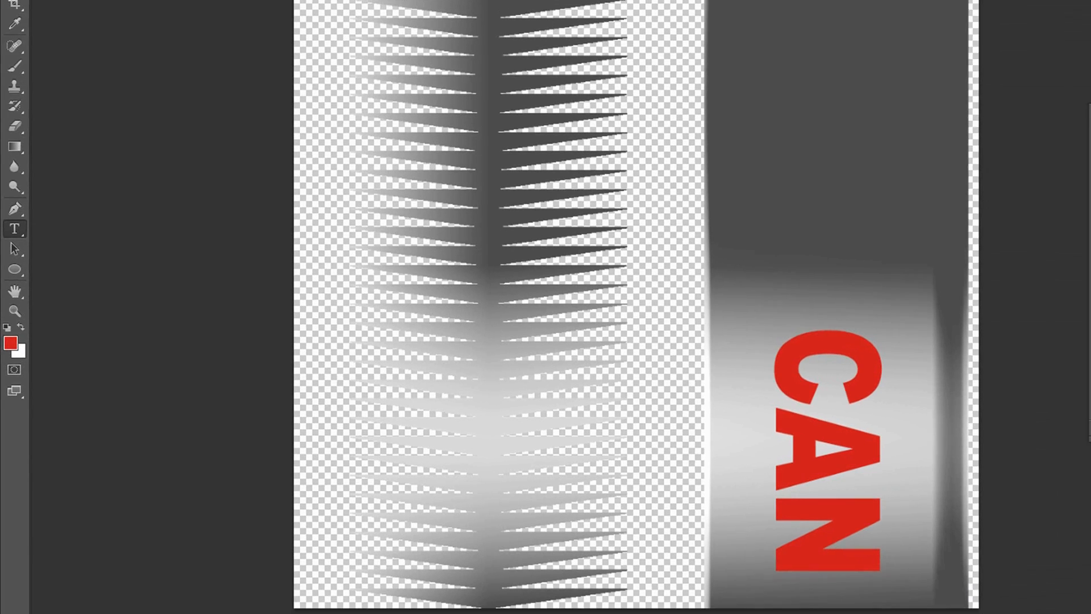
# - Save and close Layer 13.psb so CAN appears on the 3D can, then orbit the camera
pyautogui.click(323, 52)
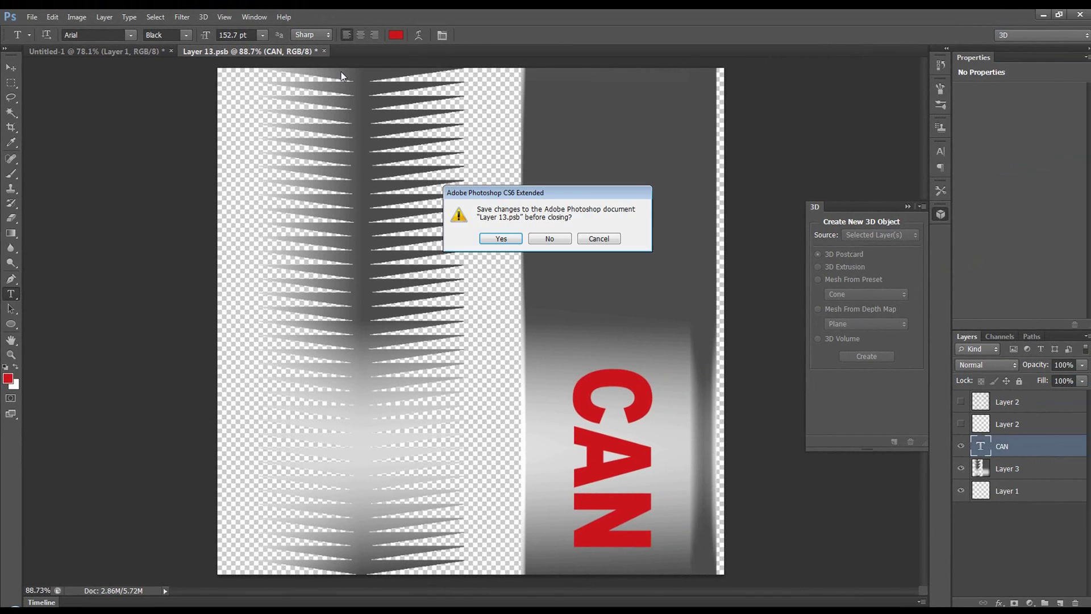
pyautogui.click(504, 237)
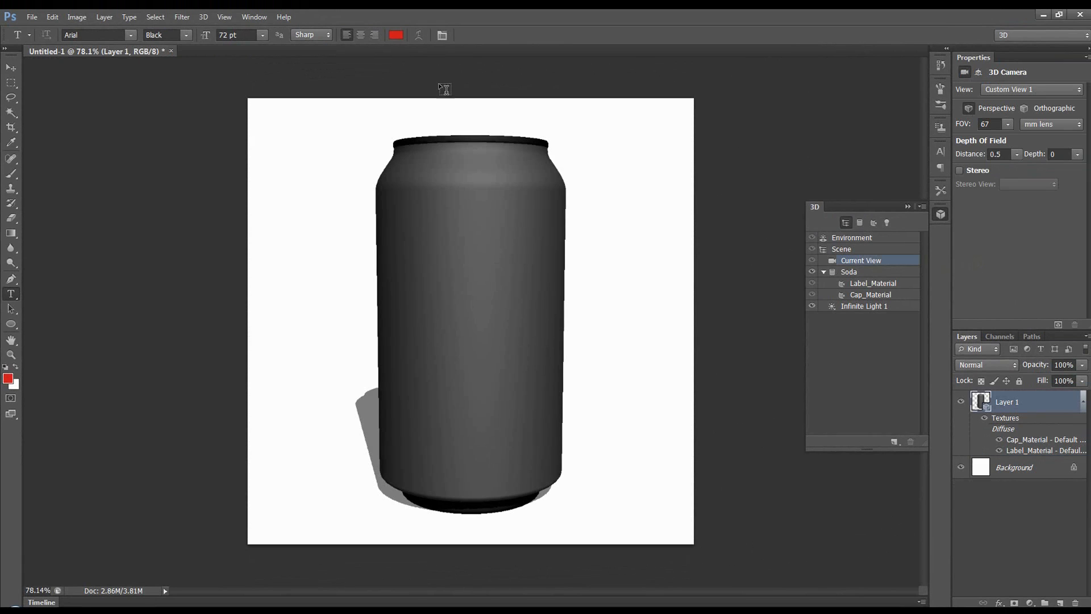
pyautogui.click(9, 67)
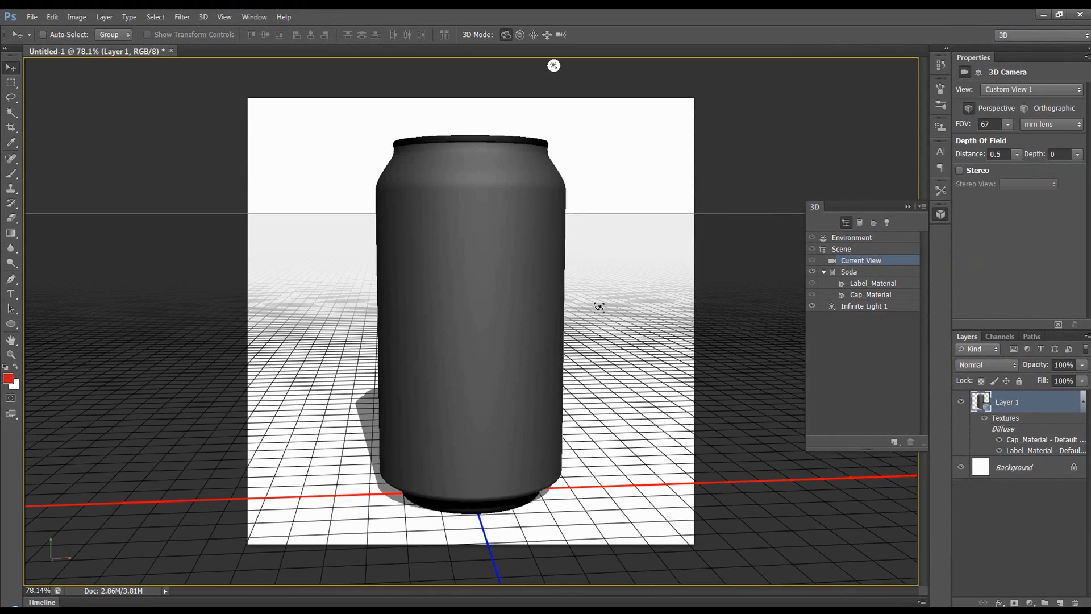
pyautogui.moveTo(600, 307)
pyautogui.mouseDown()
pyautogui.moveTo(619, 308)
pyautogui.moveTo(293, 318)
pyautogui.moveTo(349, 358)
pyautogui.mouseUp()
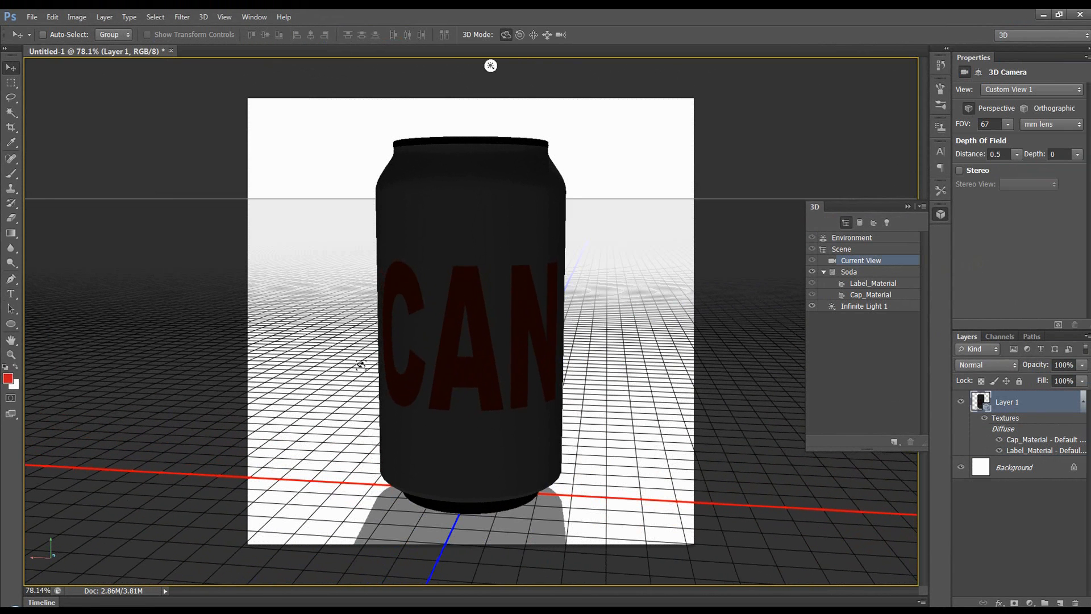
# - Raise the scene's Environment IBL Intensity to brighten the can
pyautogui.click(852, 237)
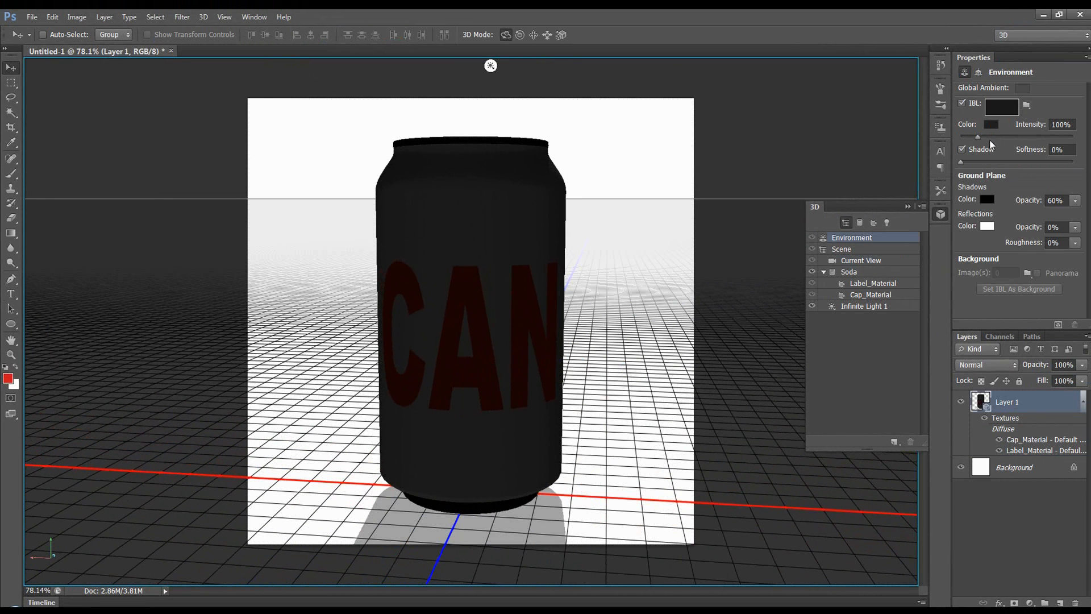
pyautogui.moveTo(977, 137); pyautogui.dragTo(1009, 137)
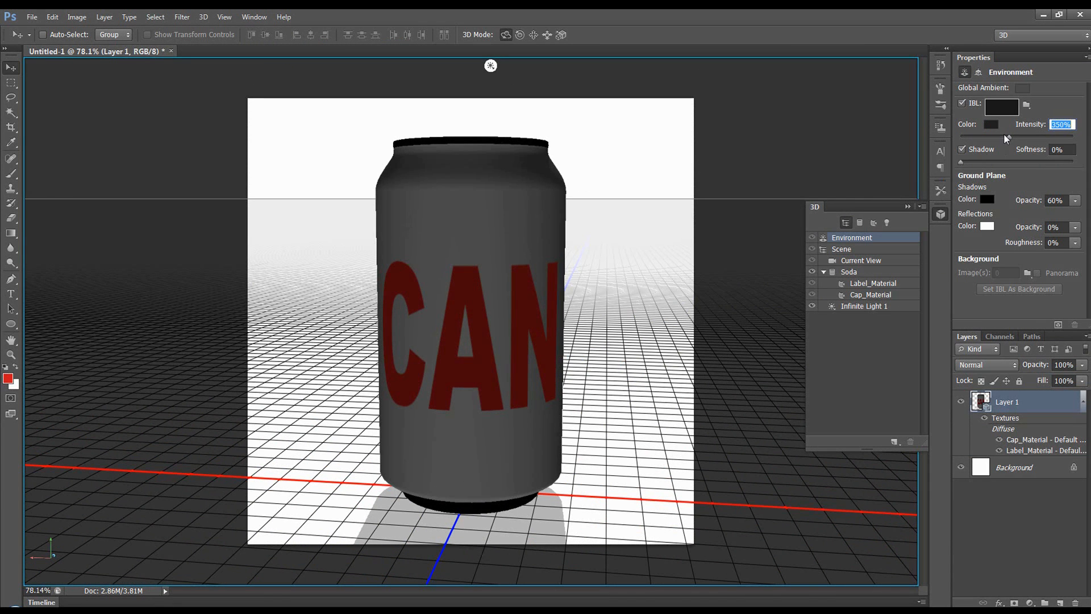
# - Select Label_Material on the Soda mesh and start loading a reflection texture
pyautogui.click(861, 275)
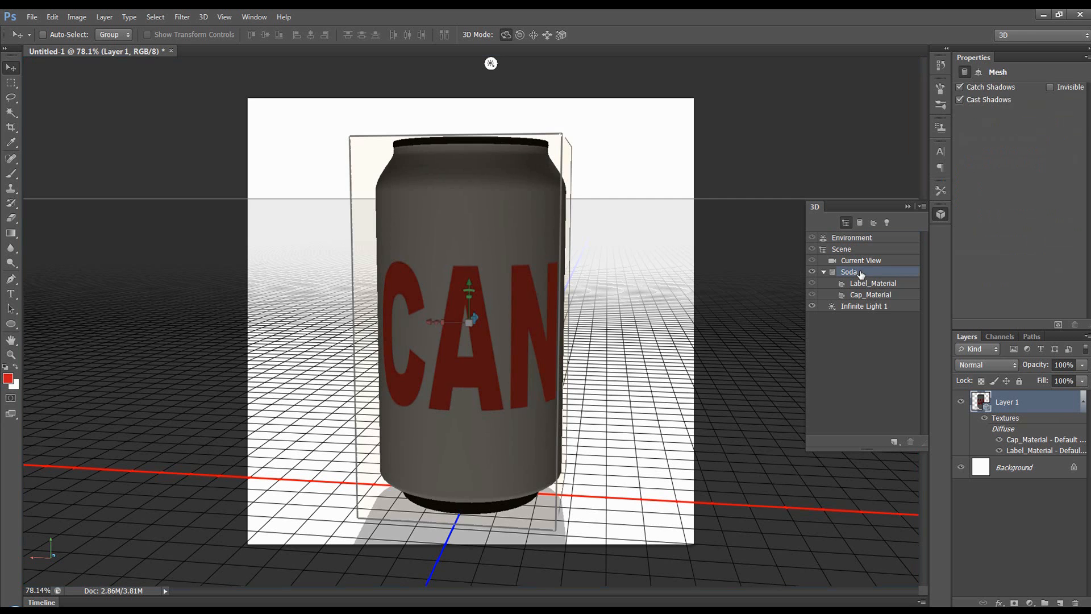
pyautogui.click(868, 286)
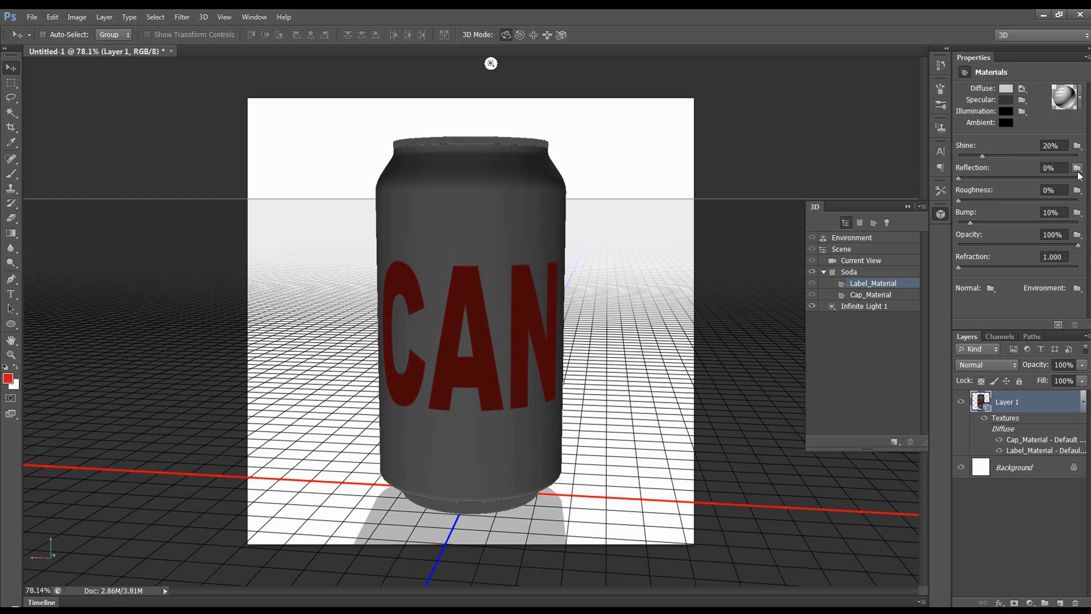
pyautogui.click(1077, 172)
pyautogui.click(1023, 194)
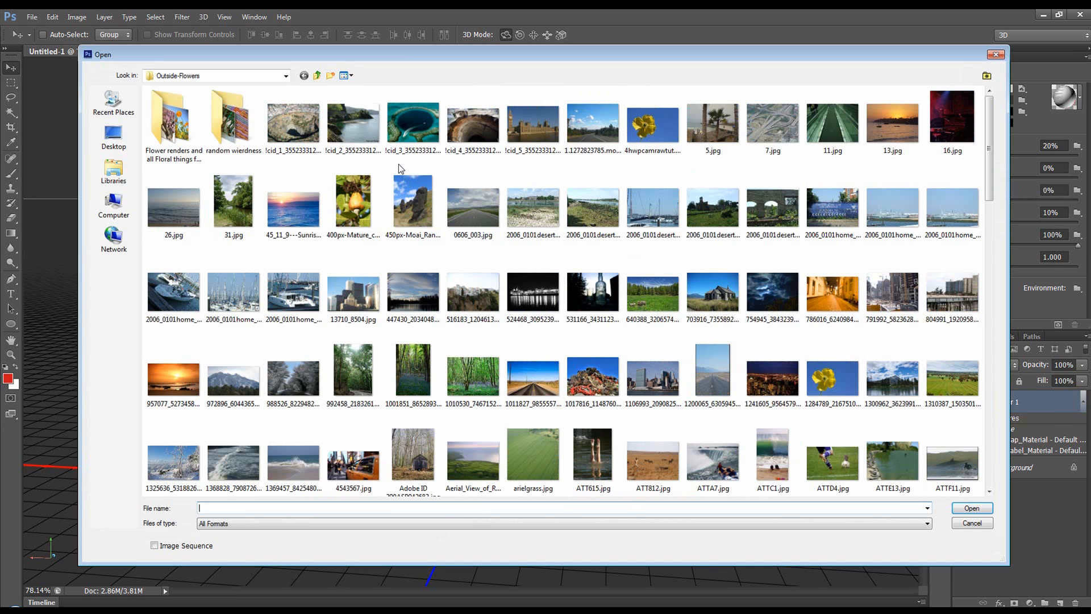
# - Load img18.jpg from the Buildings folder as the label's reflection texture
pyautogui.click(317, 77)
pyautogui.doubleClick(592, 123)
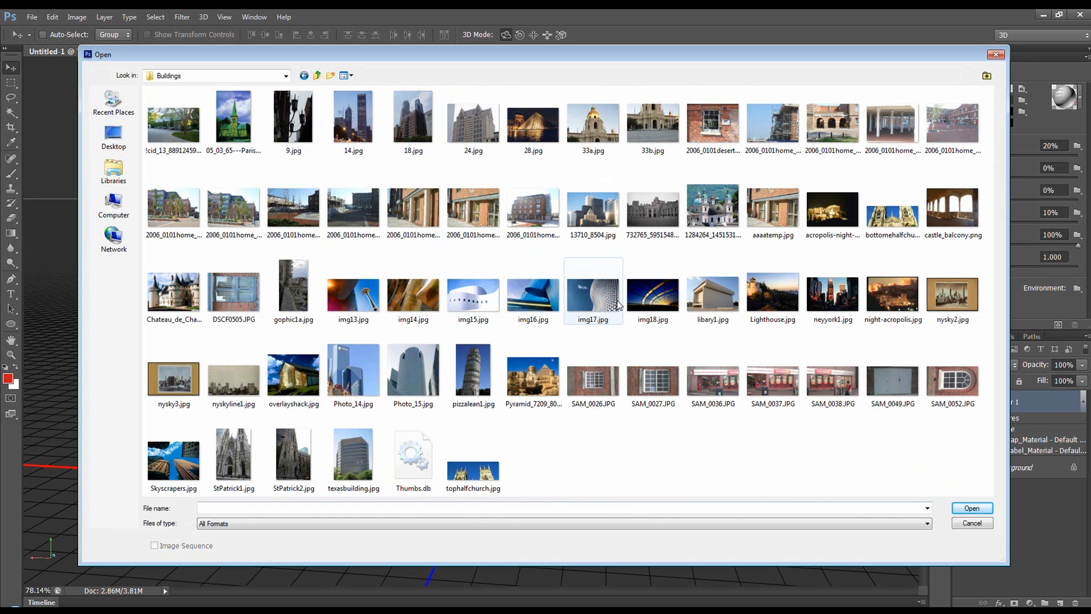
pyautogui.click(653, 298)
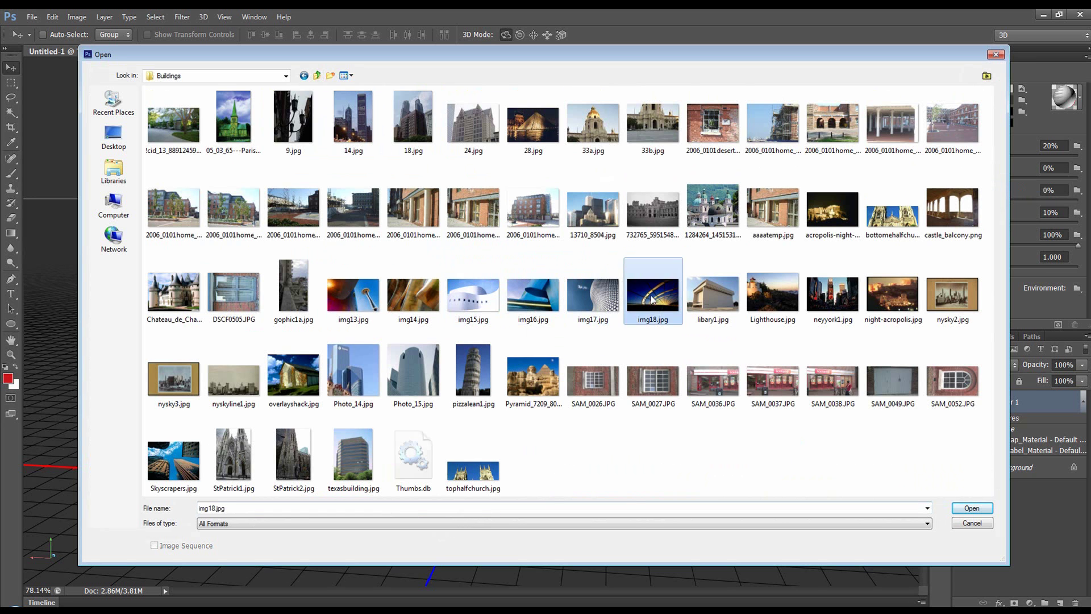
pyautogui.click(972, 508)
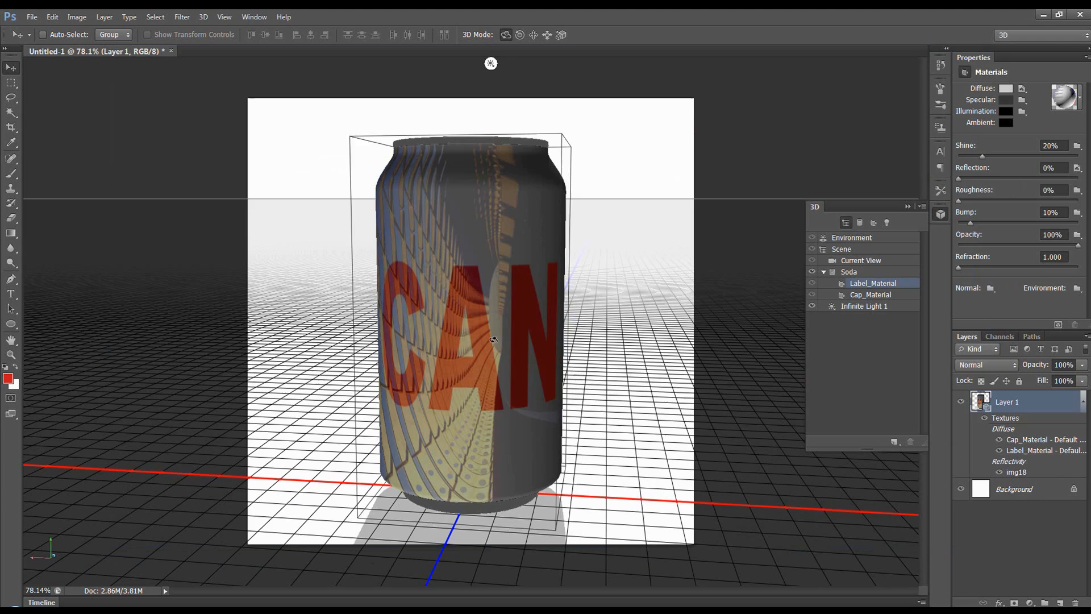
# - Orbit the camera to view the reflective can from another angle
pyautogui.click(637, 264)
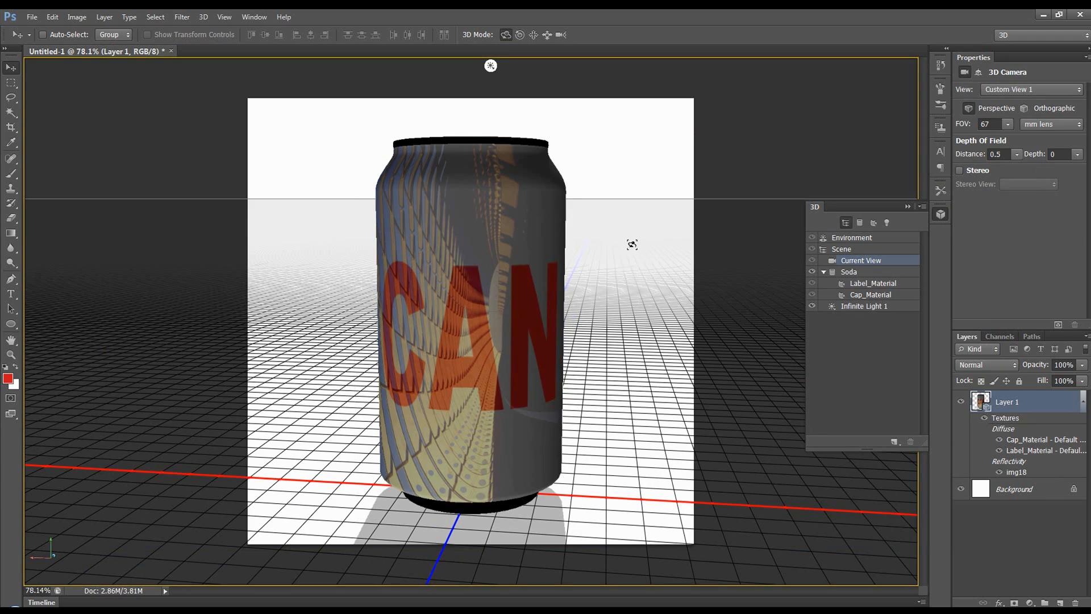
pyautogui.moveTo(632, 245); pyautogui.dragTo(696, 242)
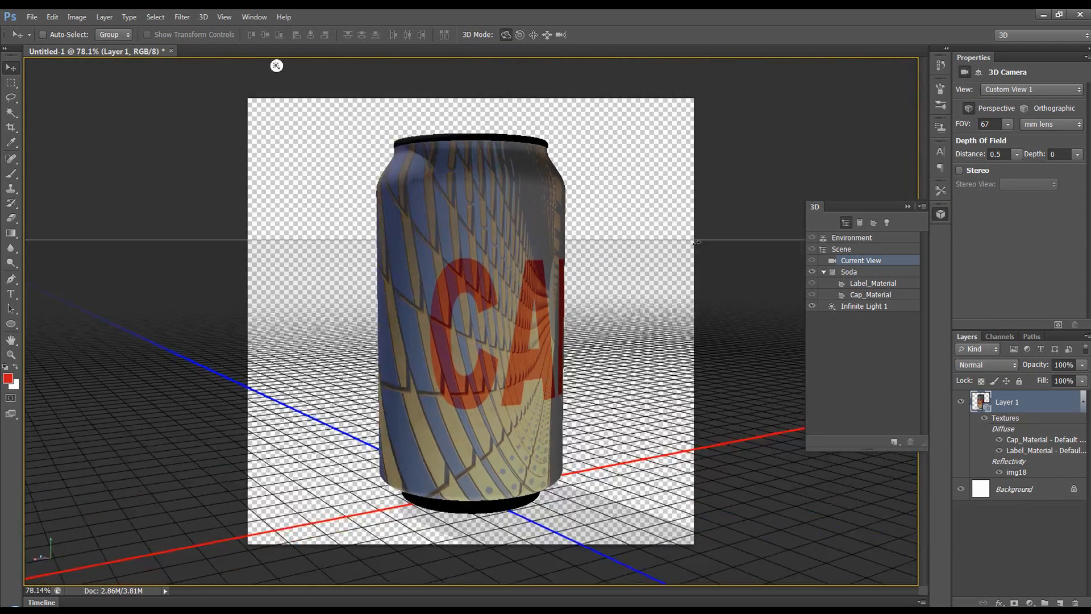
pyautogui.moveTo(695, 242); pyautogui.dragTo(801, 147)
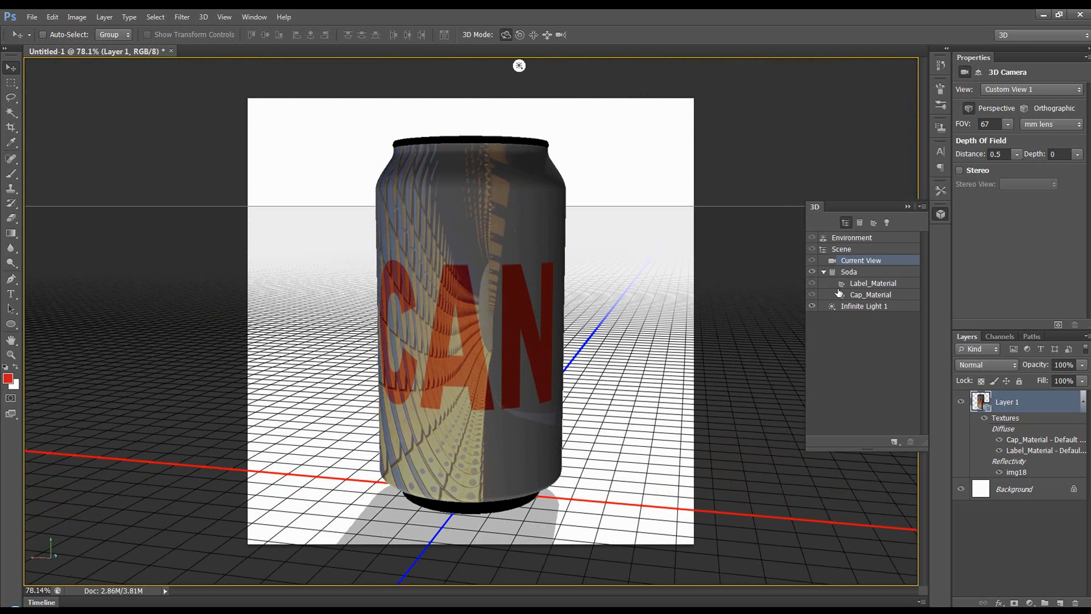
# - Remove the reflection texture from Label_Material
pyautogui.click(871, 286)
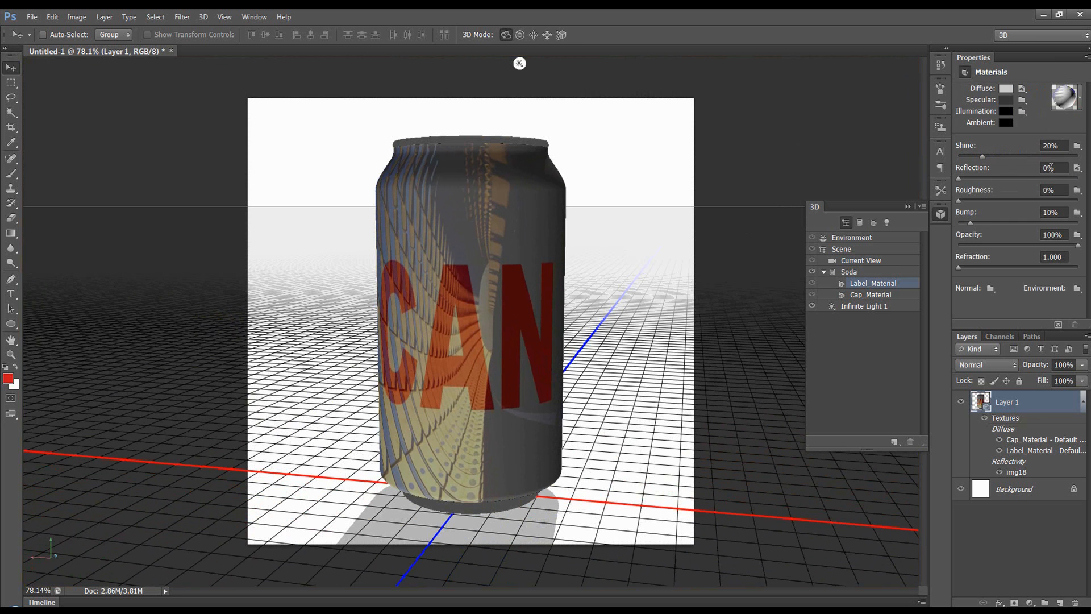
pyautogui.click(1076, 168)
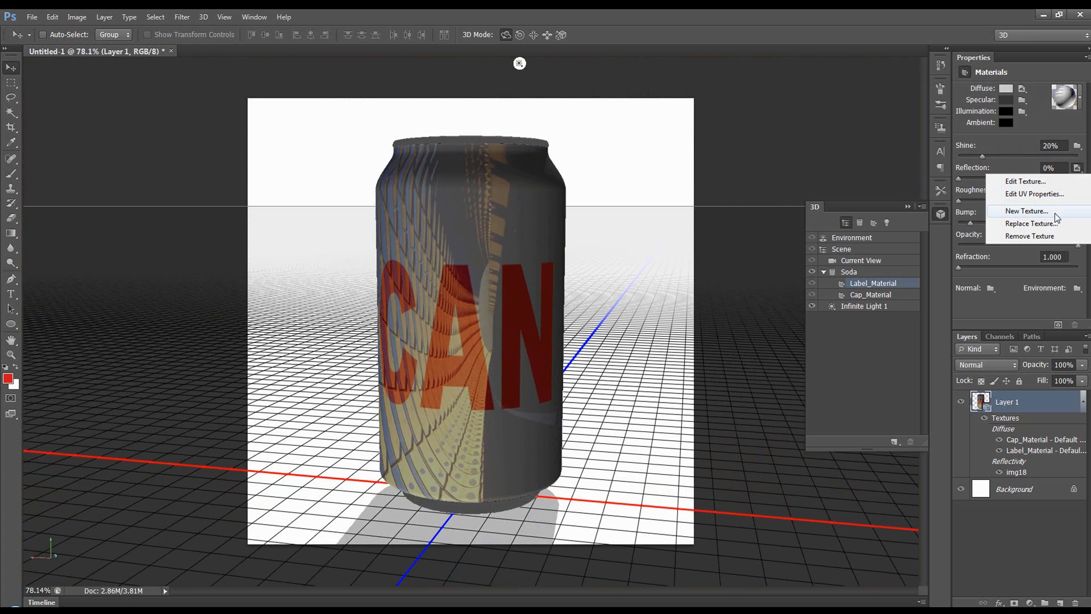
pyautogui.click(1023, 236)
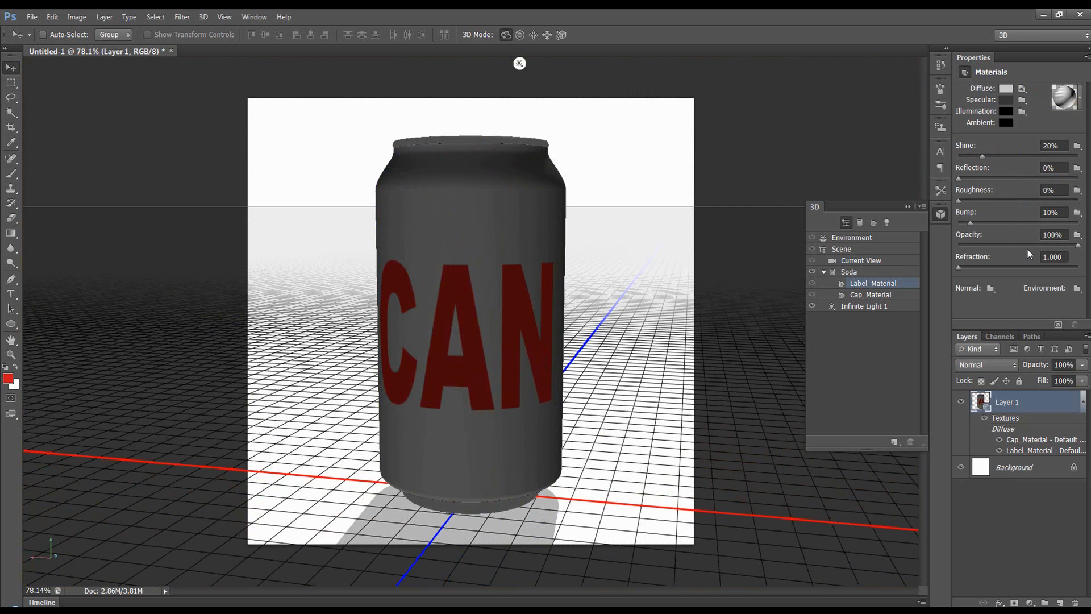
# - Load img16.jpg as the label material's environment texture
pyautogui.click(1075, 288)
pyautogui.click(1064, 312)
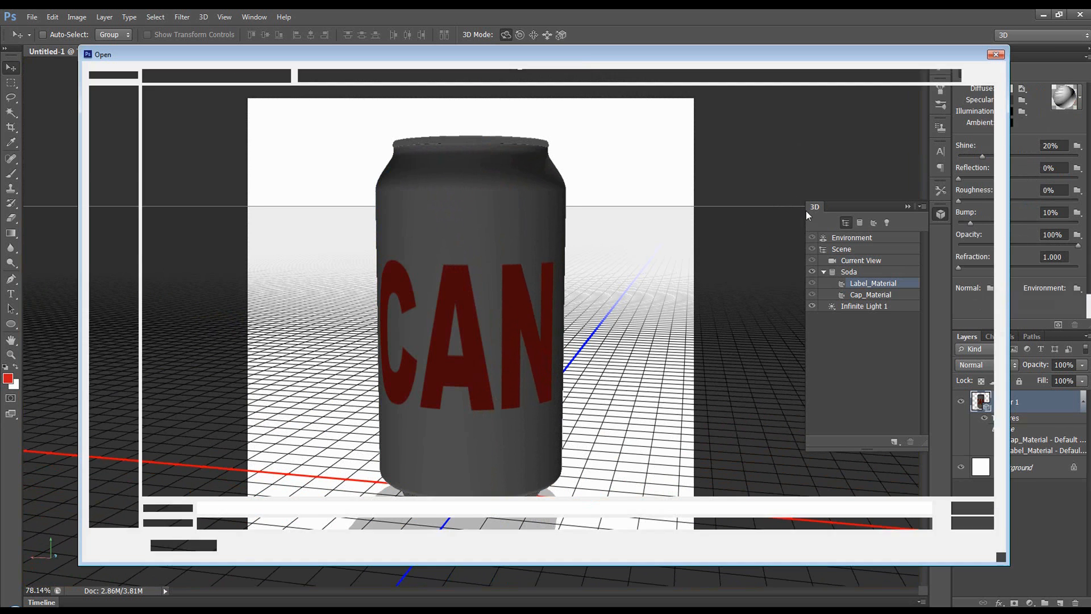
pyautogui.click(533, 290)
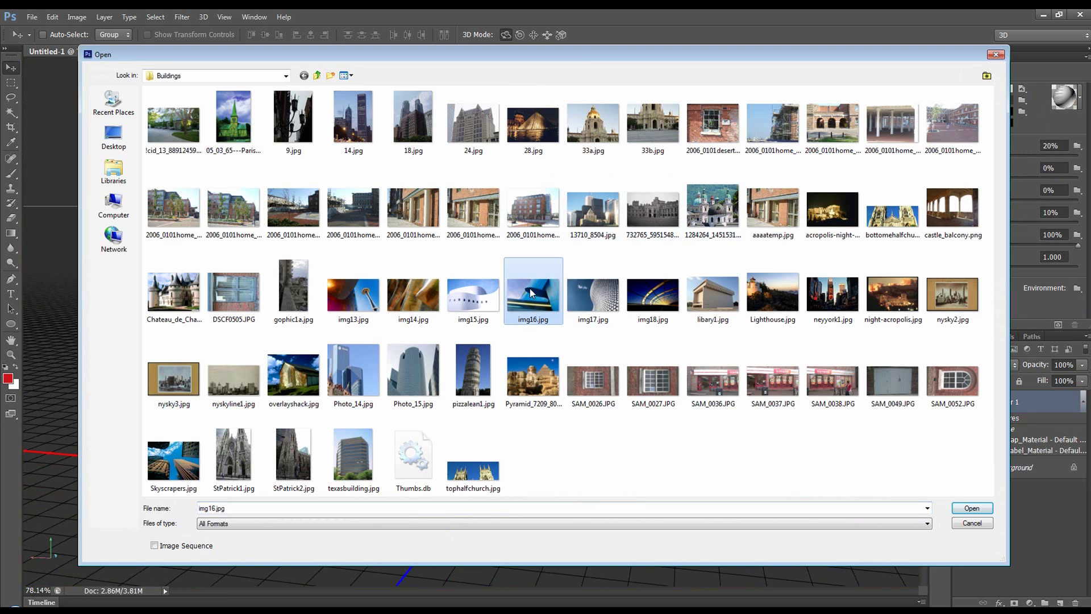
pyautogui.click(982, 510)
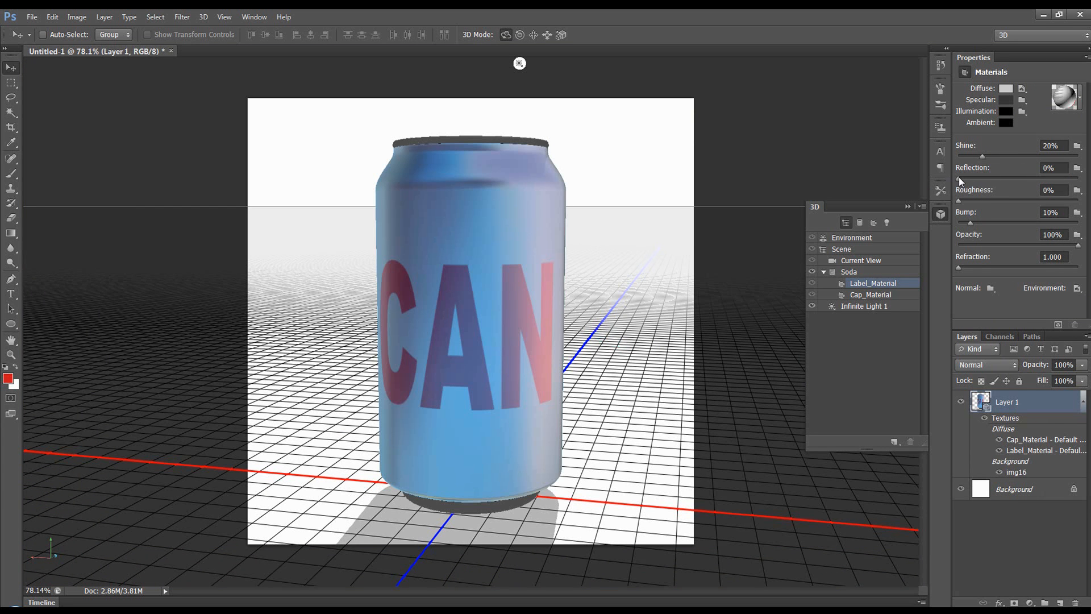
# - Set the label material's shine to 1%, reflection to 15% and bump to 0%
pyautogui.moveTo(982, 156); pyautogui.dragTo(959, 158)
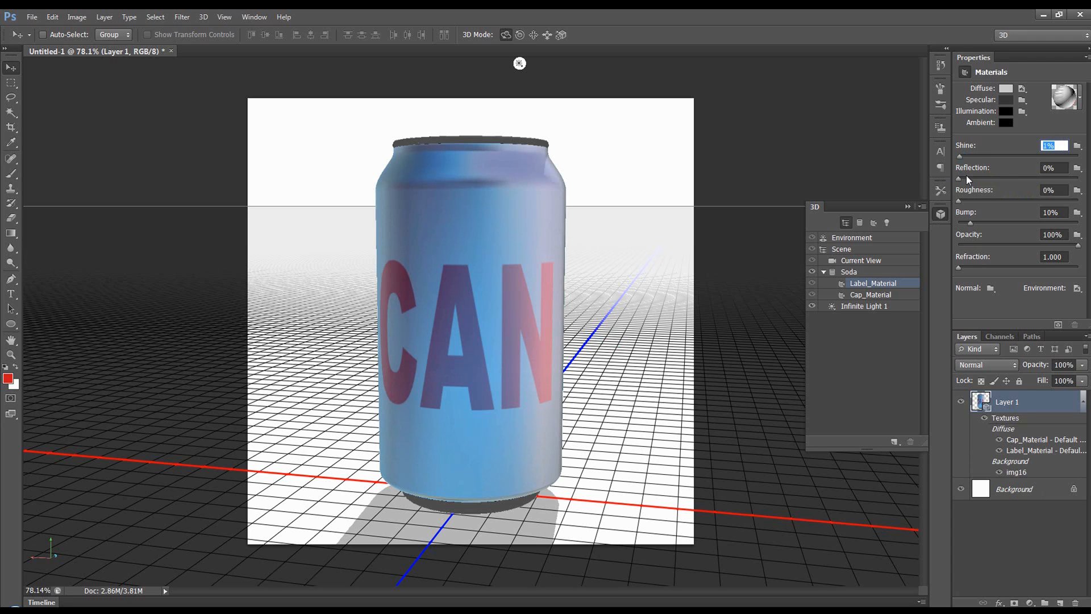
pyautogui.moveTo(959, 178); pyautogui.dragTo(970, 179)
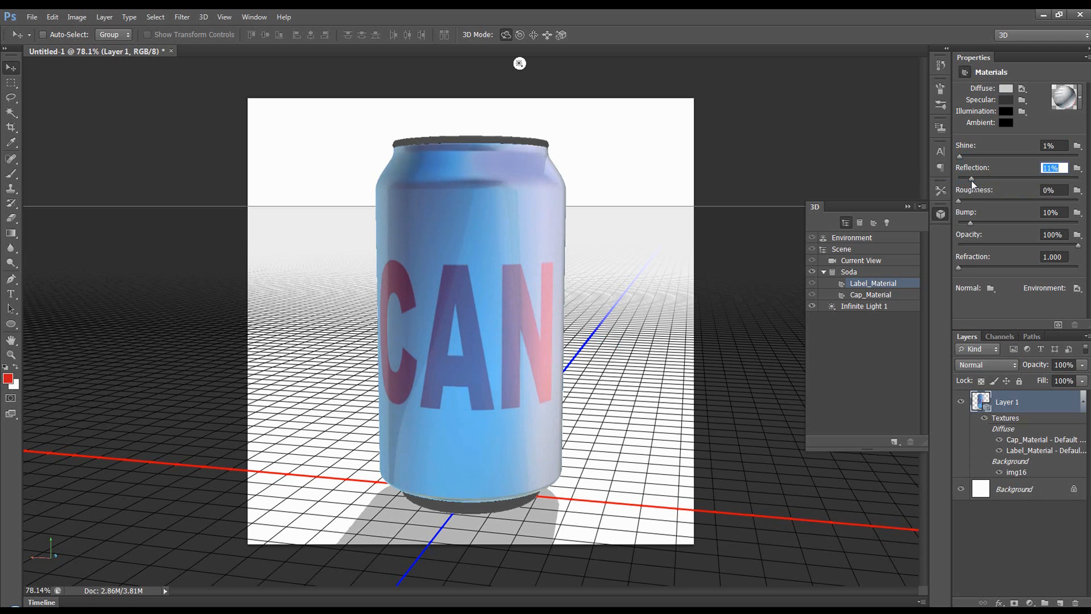
pyautogui.moveTo(973, 179); pyautogui.dragTo(977, 179)
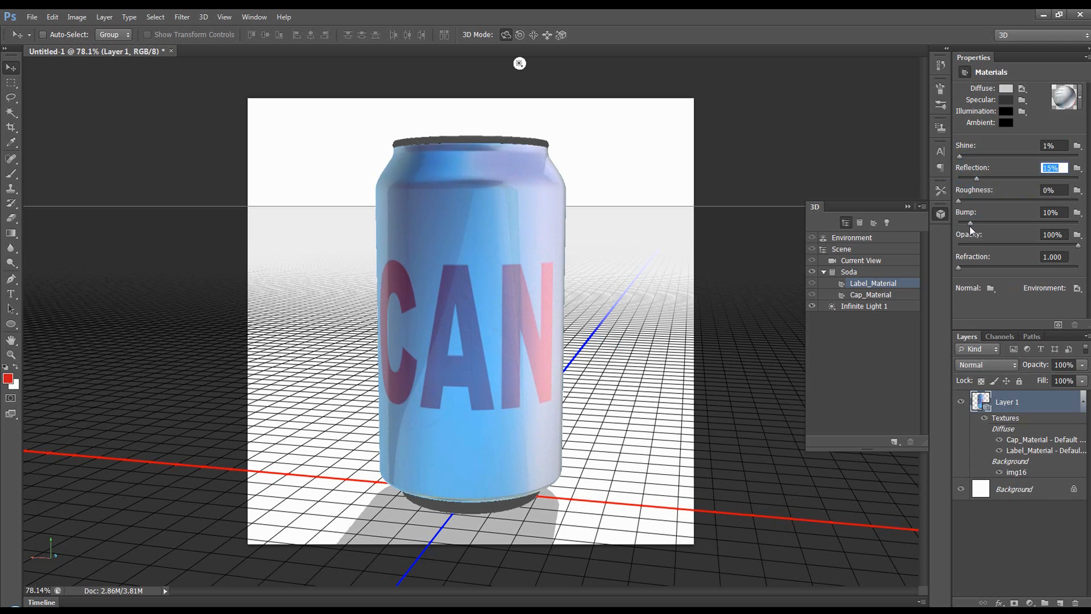
pyautogui.moveTo(970, 224); pyautogui.dragTo(957, 224)
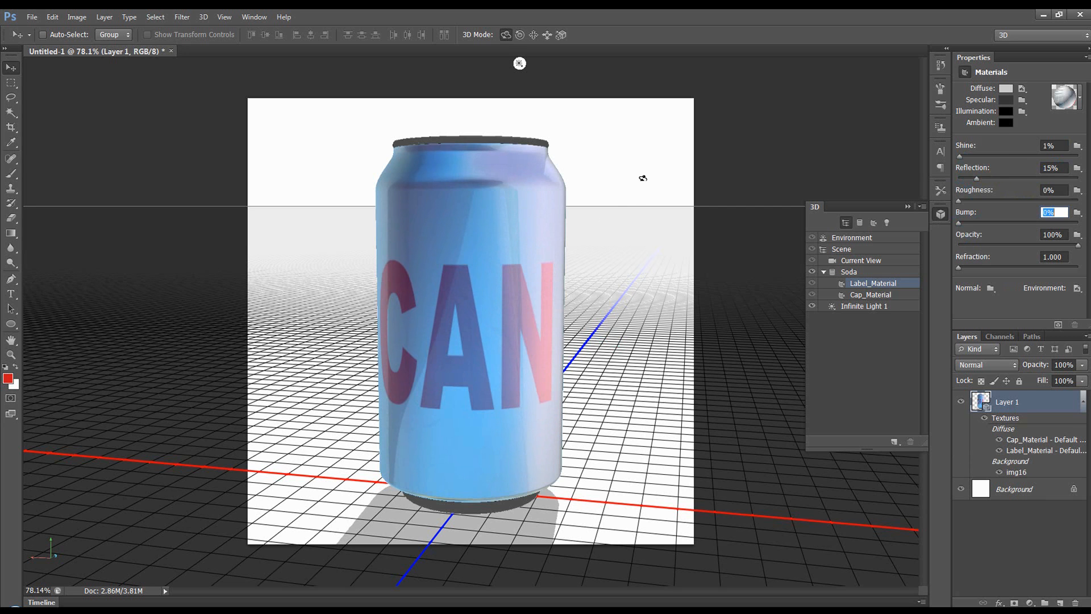
# - Orbit the camera to inspect the glossy can's top and front, then reselect Label_Material
pyautogui.click(633, 189)
pyautogui.moveTo(620, 203); pyautogui.dragTo(546, 194)
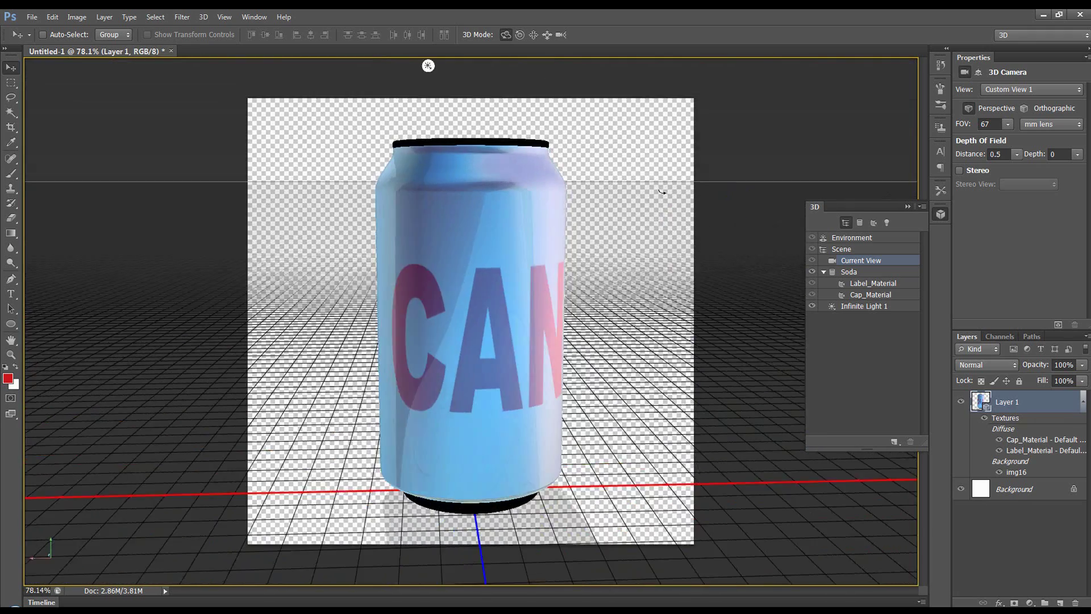
pyautogui.moveTo(546, 192)
pyautogui.mouseDown()
pyautogui.moveTo(693, 208)
pyautogui.moveTo(623, 239)
pyautogui.moveTo(623, 229)
pyautogui.moveTo(658, 249)
pyautogui.moveTo(573, 245)
pyautogui.mouseUp()
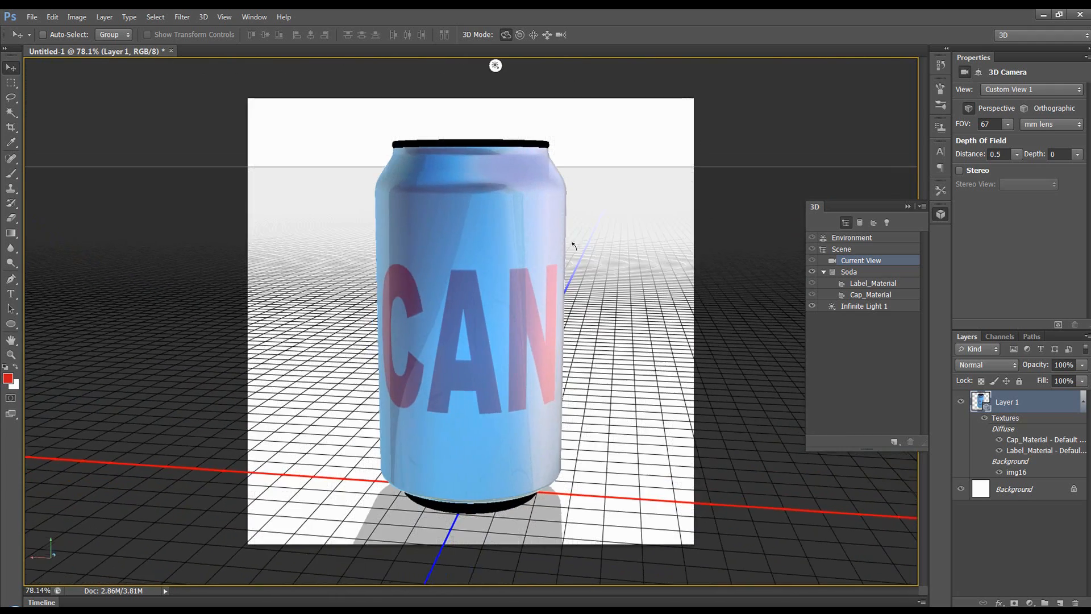
pyautogui.moveTo(639, 235); pyautogui.dragTo(810, 255)
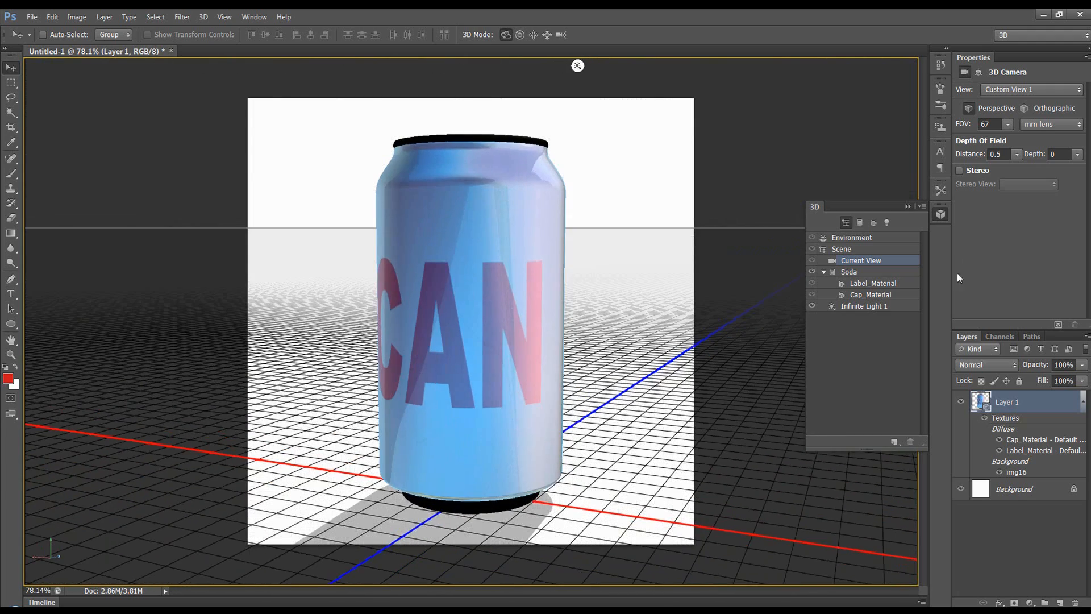
pyautogui.click(887, 282)
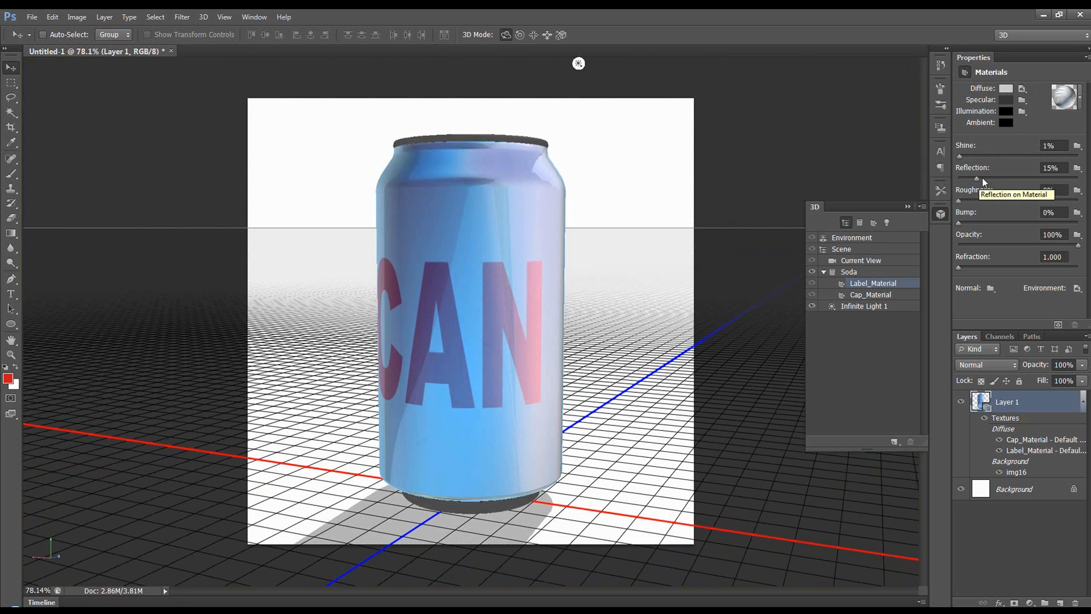
# - Remove the label's environment texture and lower reflection back to about 0%
pyautogui.click(1078, 288)
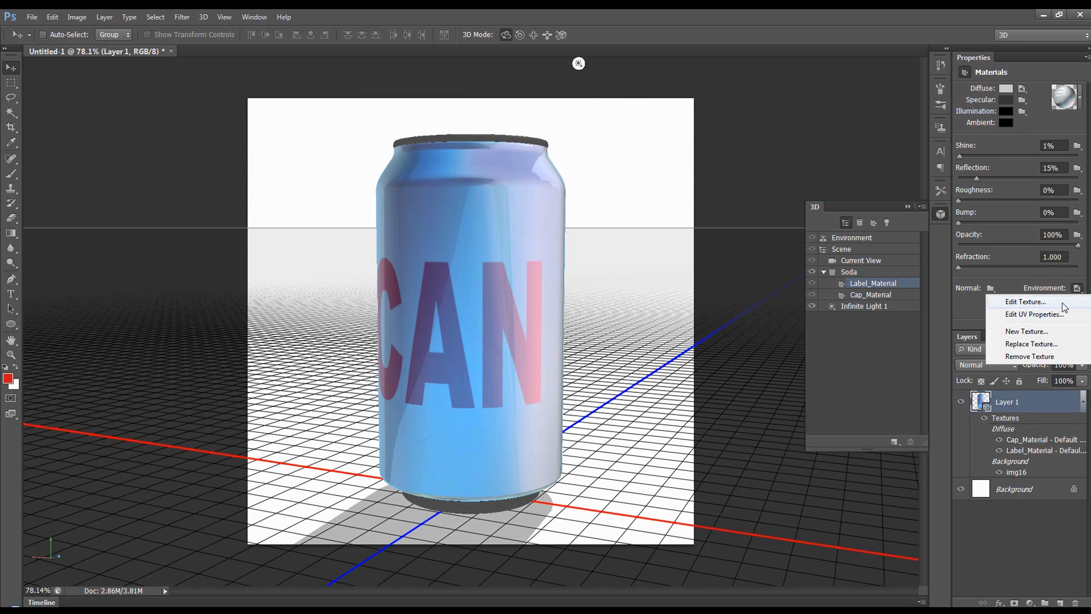
pyautogui.click(1052, 356)
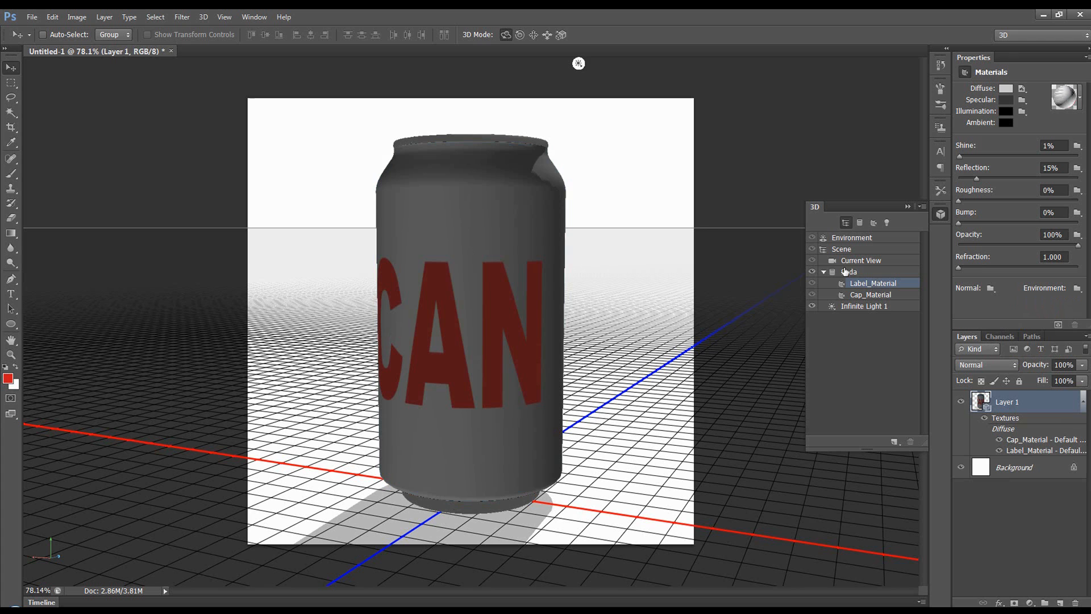
pyautogui.moveTo(956, 170); pyautogui.dragTo(964, 182)
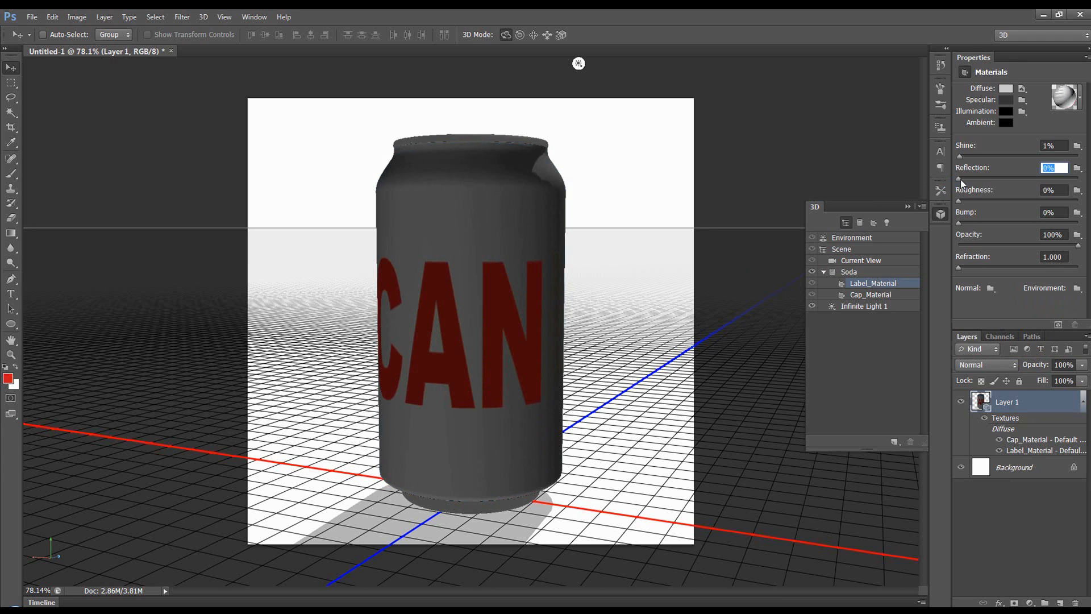
# - Create a new blank bump texture, Label_Material - Bump1, for the label
pyautogui.click(1076, 212)
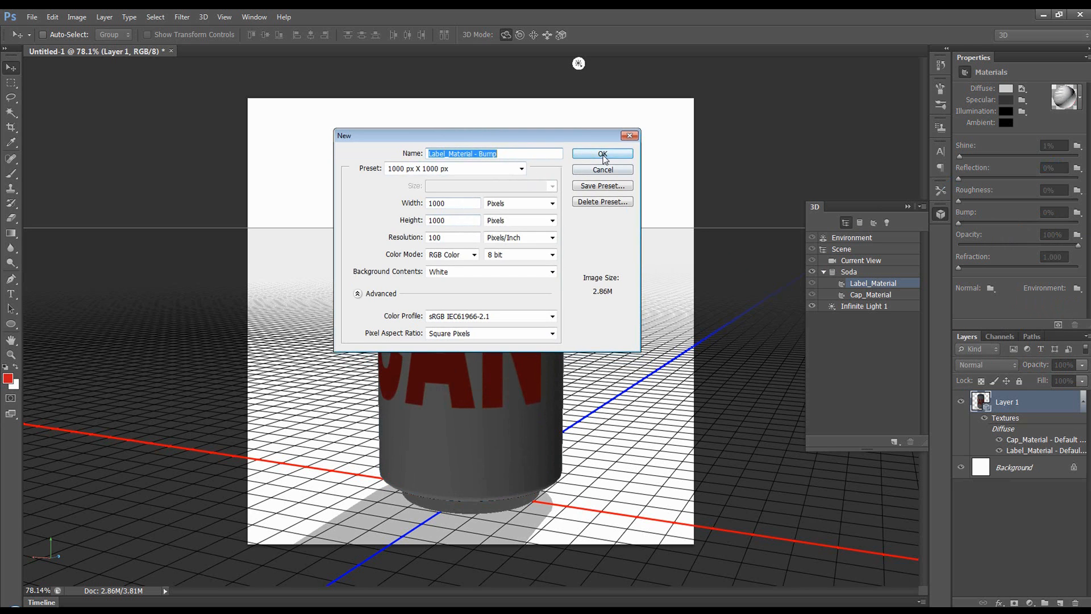
pyautogui.click(601, 153)
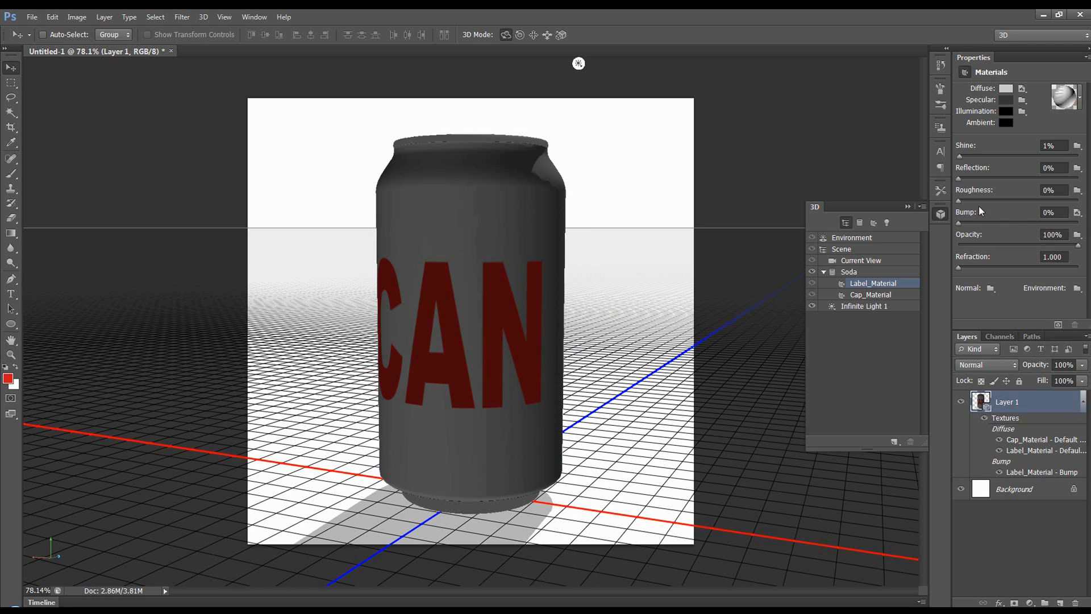
# - Fill the bump texture with Add Noise at 65.97%, Monochromatic
pyautogui.click(1079, 216)
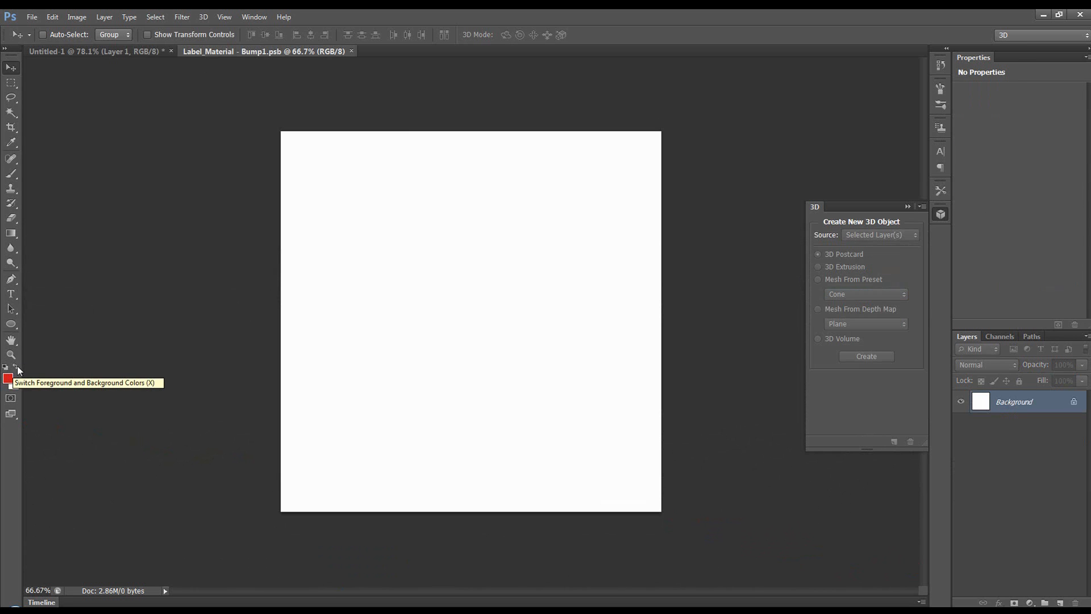
pyautogui.click(191, 17)
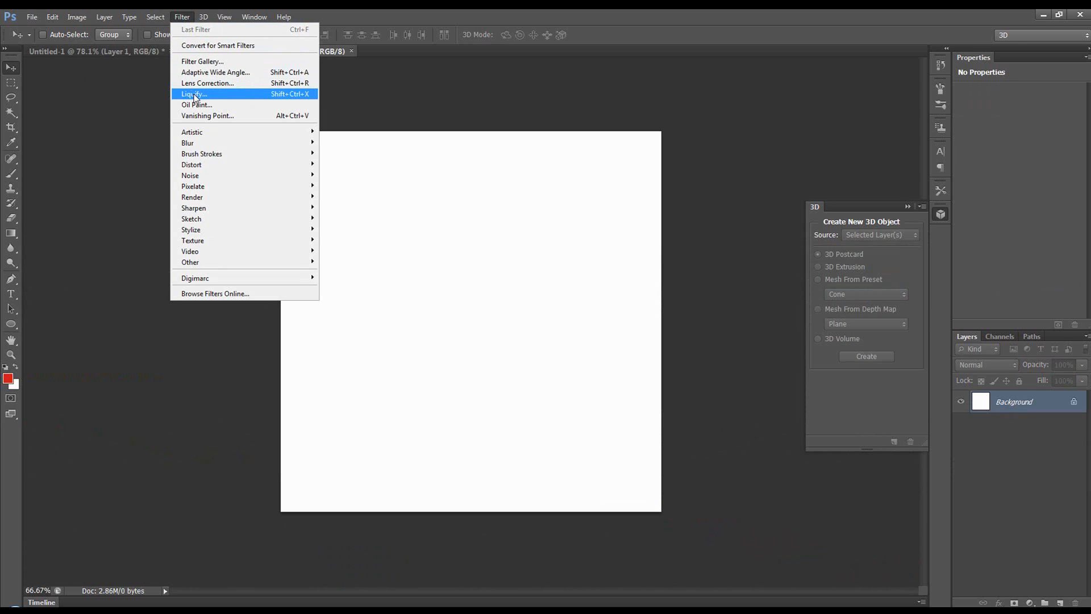
pyautogui.moveTo(223, 175)
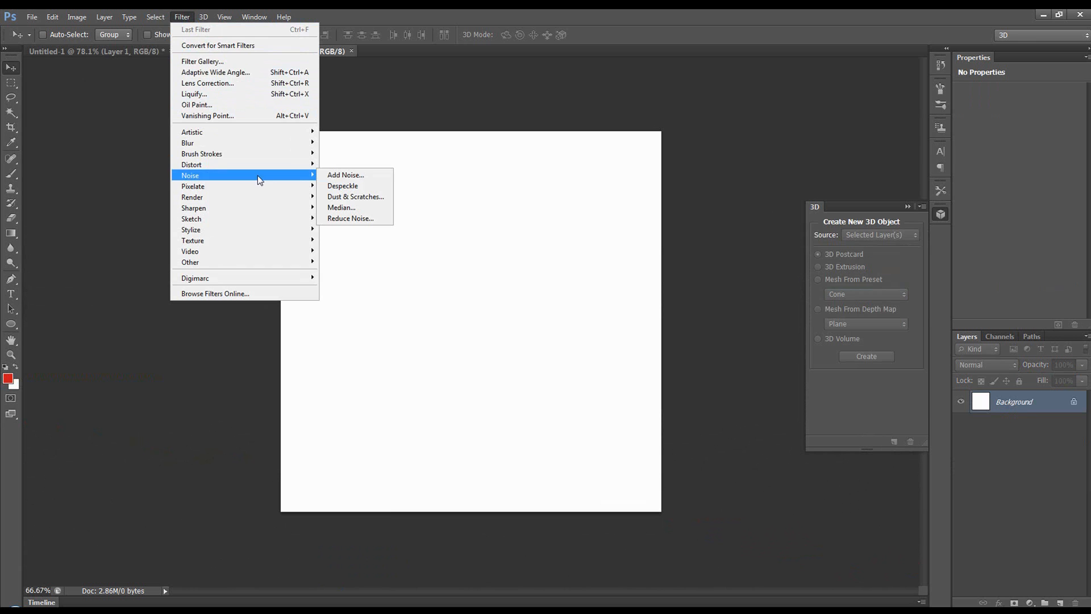
pyautogui.click(367, 184)
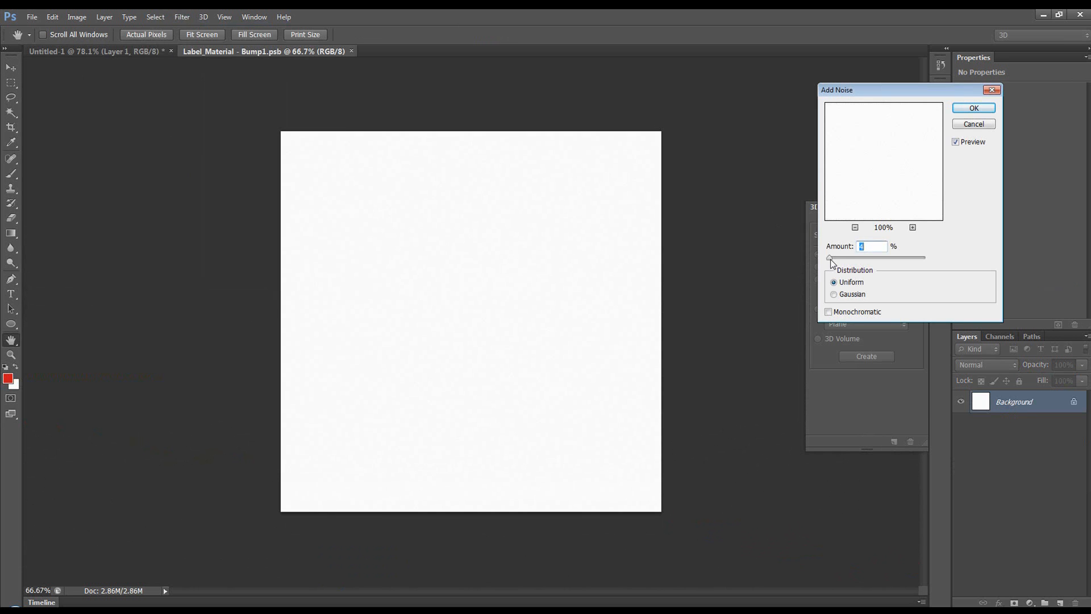
pyautogui.moveTo(831, 258); pyautogui.dragTo(844, 258)
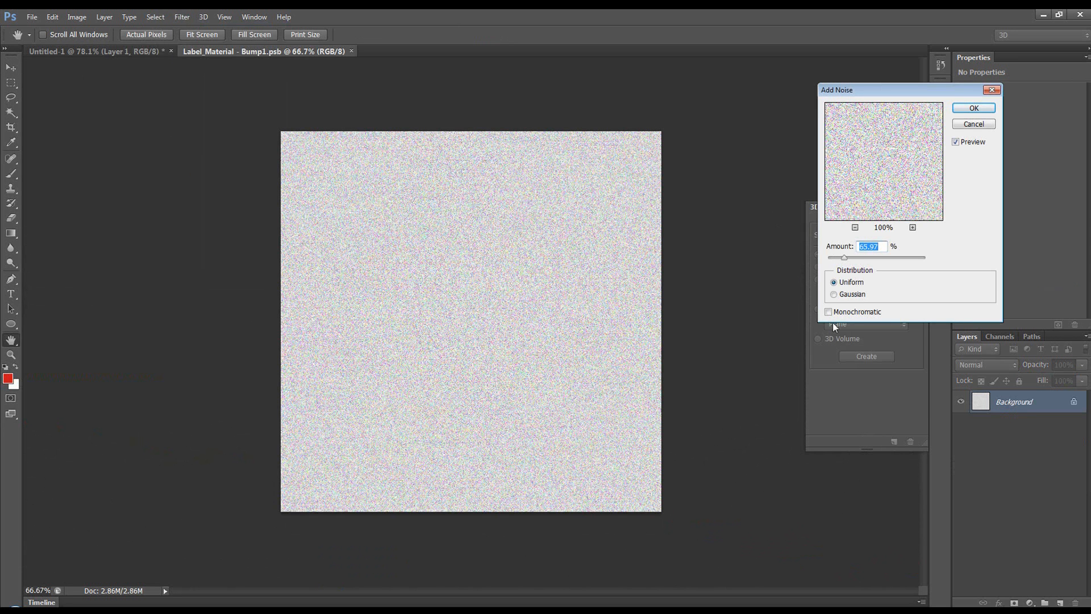
pyautogui.click(829, 312)
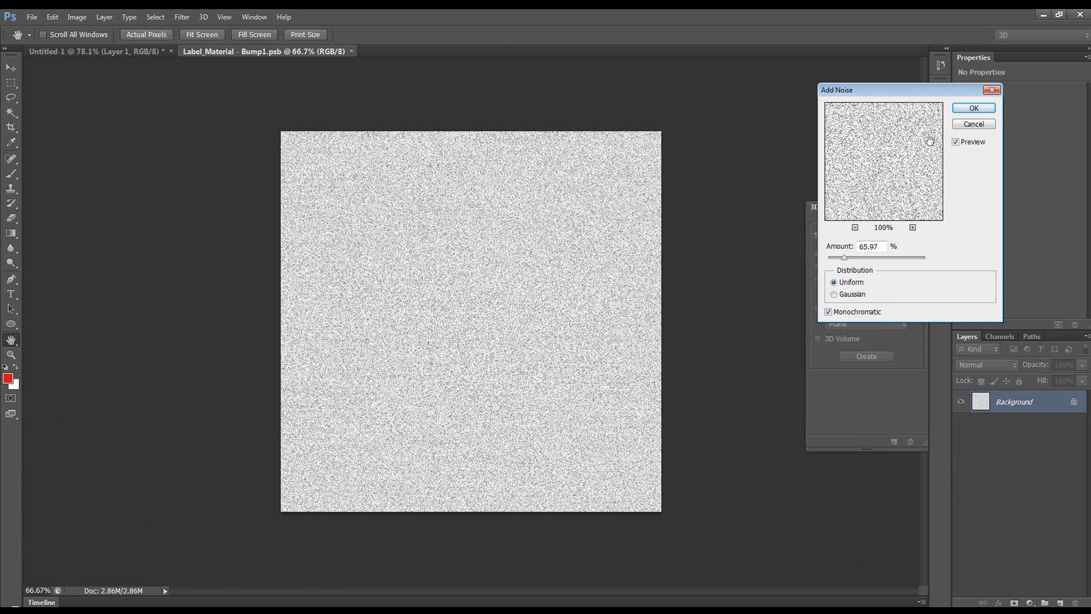
pyautogui.click(974, 108)
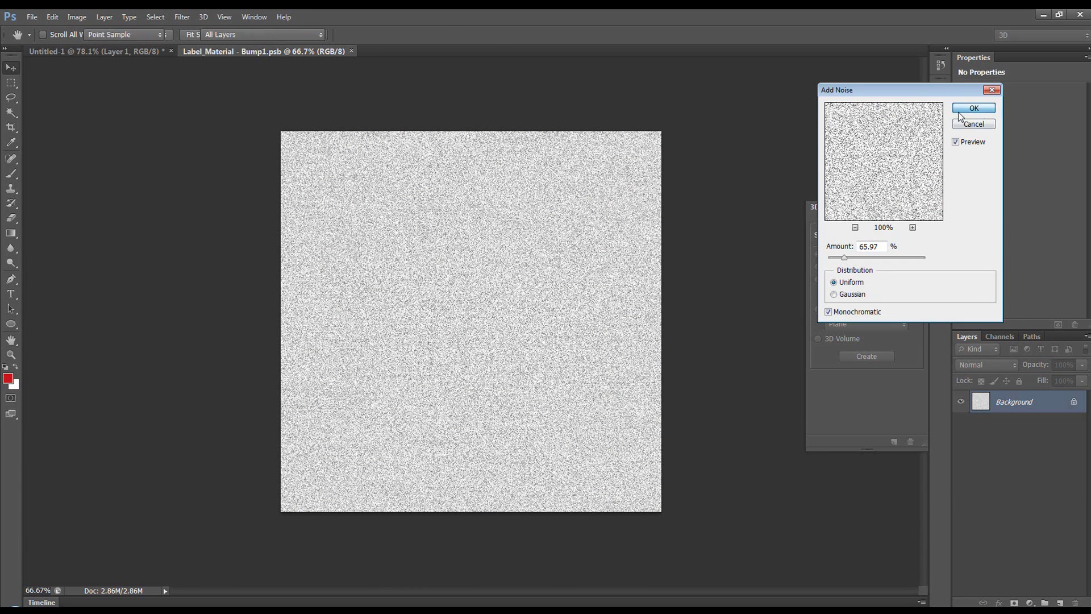
# - Close the bump texture document, saving it back to the can
pyautogui.click(357, 51)
pyautogui.click(501, 241)
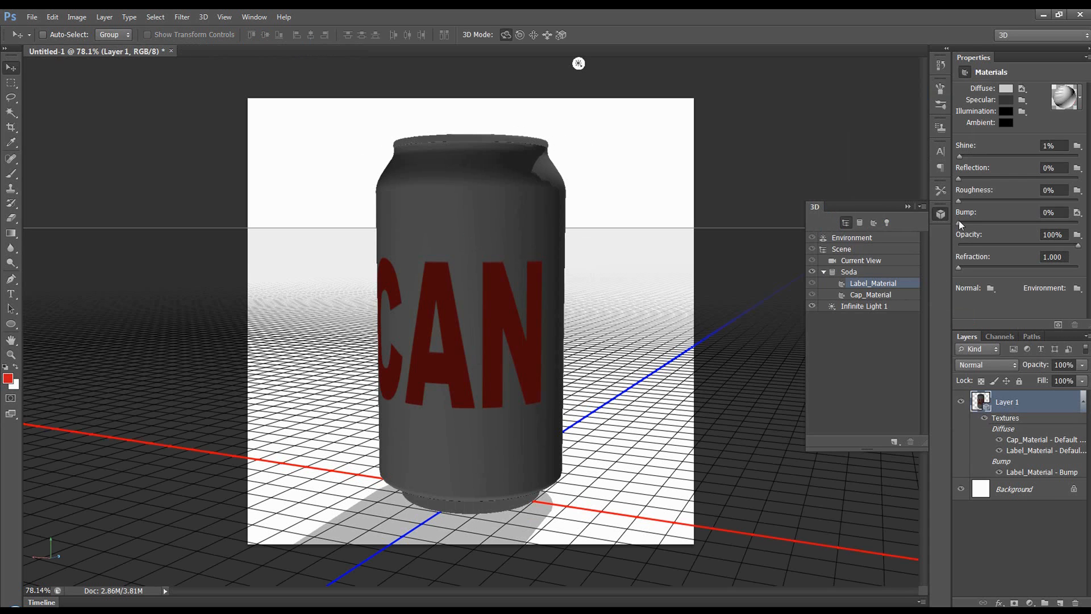
# - Raise Label_Material's bump to 12% and orbit to see the roughened can top
pyautogui.moveTo(960, 225); pyautogui.dragTo(973, 224)
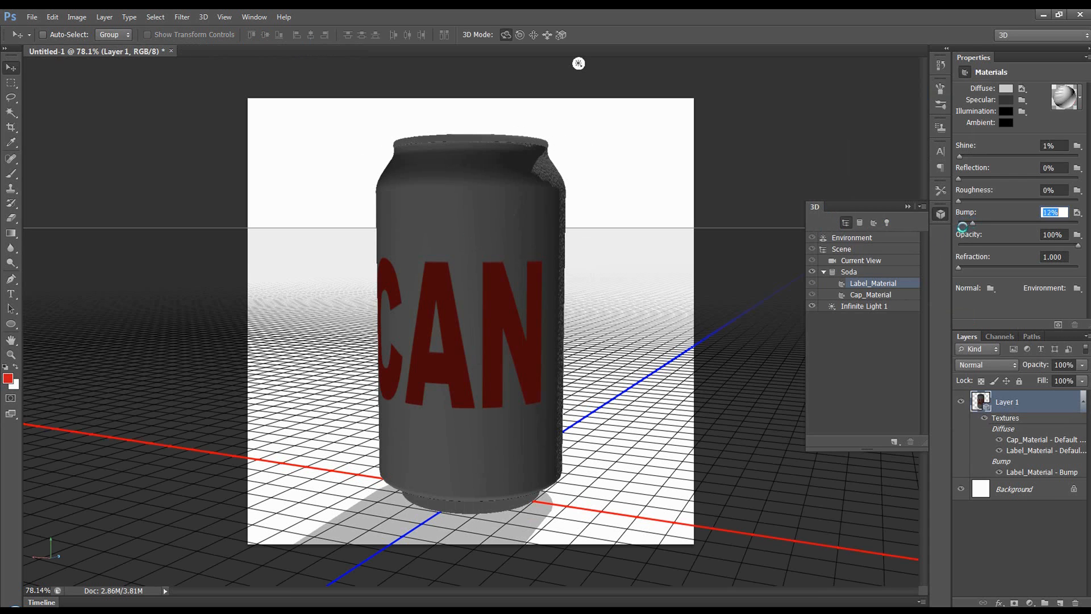
pyautogui.click(588, 268)
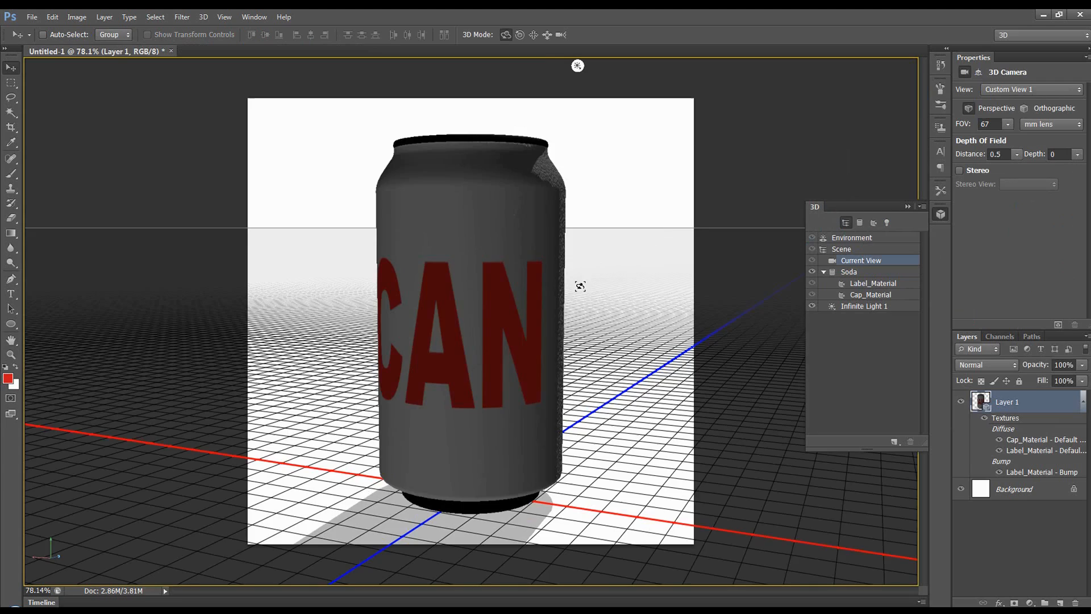
pyautogui.moveTo(605, 259)
pyautogui.mouseDown()
pyautogui.moveTo(599, 284)
pyautogui.moveTo(477, 290)
pyautogui.mouseUp()
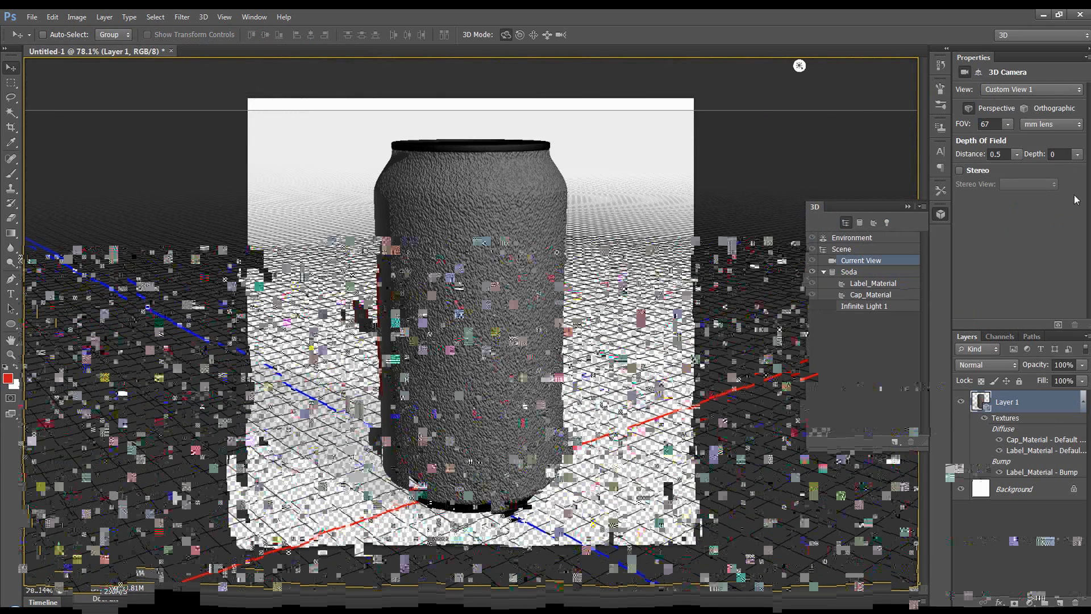
pyautogui.click(873, 285)
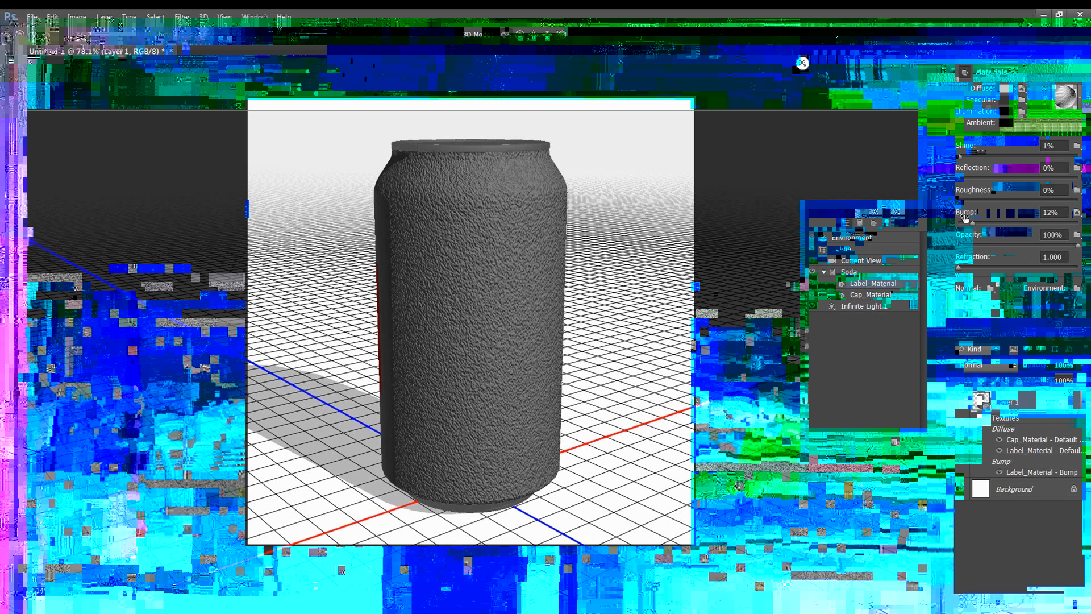
# - Reopen and close the bump texture, then orbit the camera around the can
pyautogui.click(1077, 213)
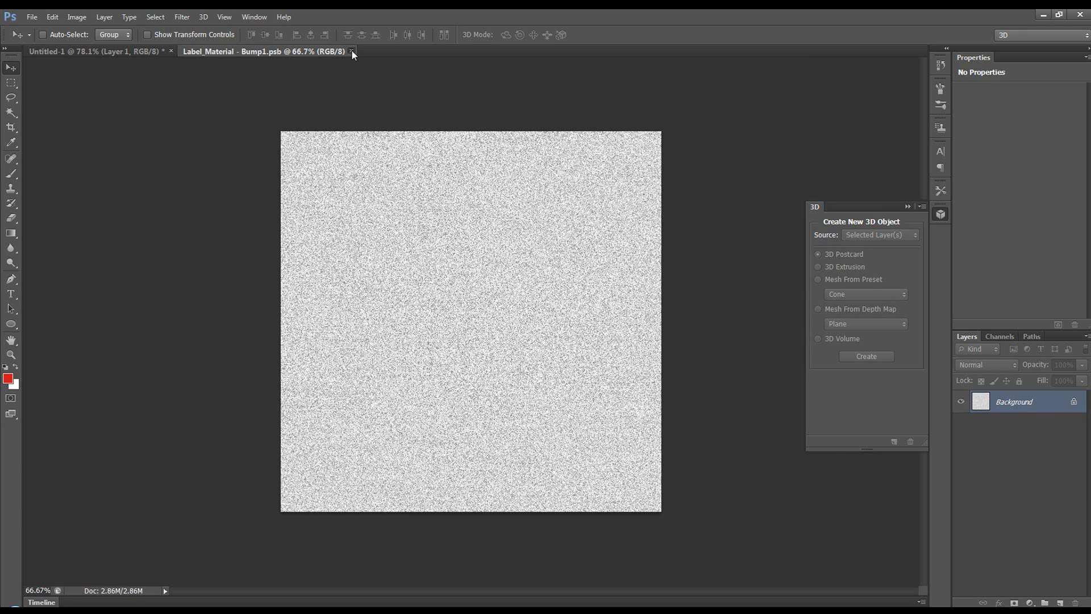
pyautogui.click(352, 52)
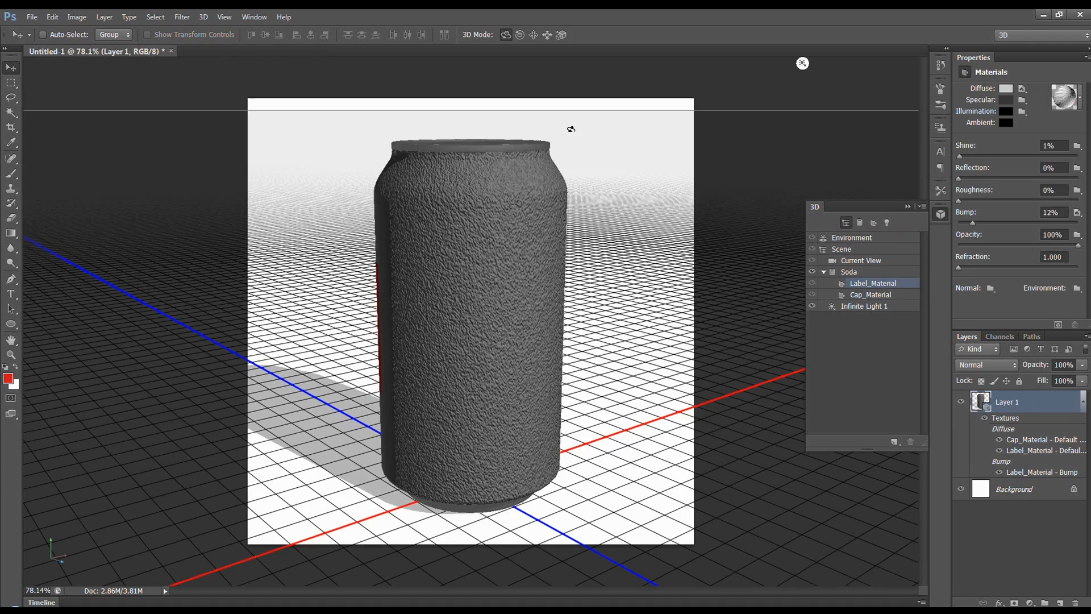
pyautogui.click(570, 129)
pyautogui.moveTo(601, 134)
pyautogui.mouseDown()
pyautogui.moveTo(688, 151)
pyautogui.moveTo(623, 131)
pyautogui.moveTo(704, 133)
pyautogui.moveTo(945, 271)
pyautogui.mouseUp()
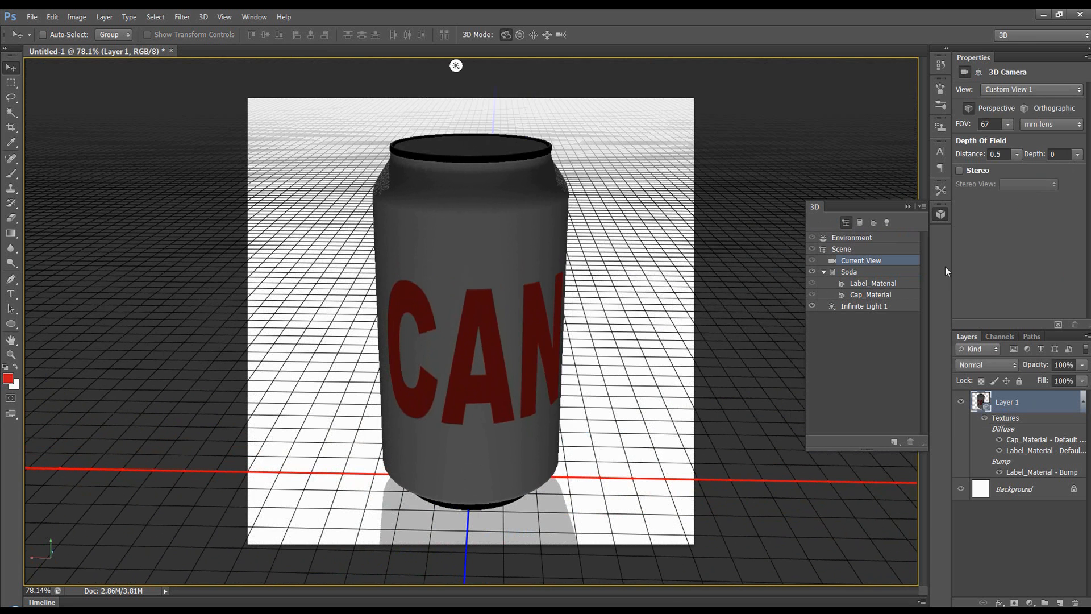
# - Review the Scene and Environment settings and tilt the view of the can
pyautogui.click(882, 249)
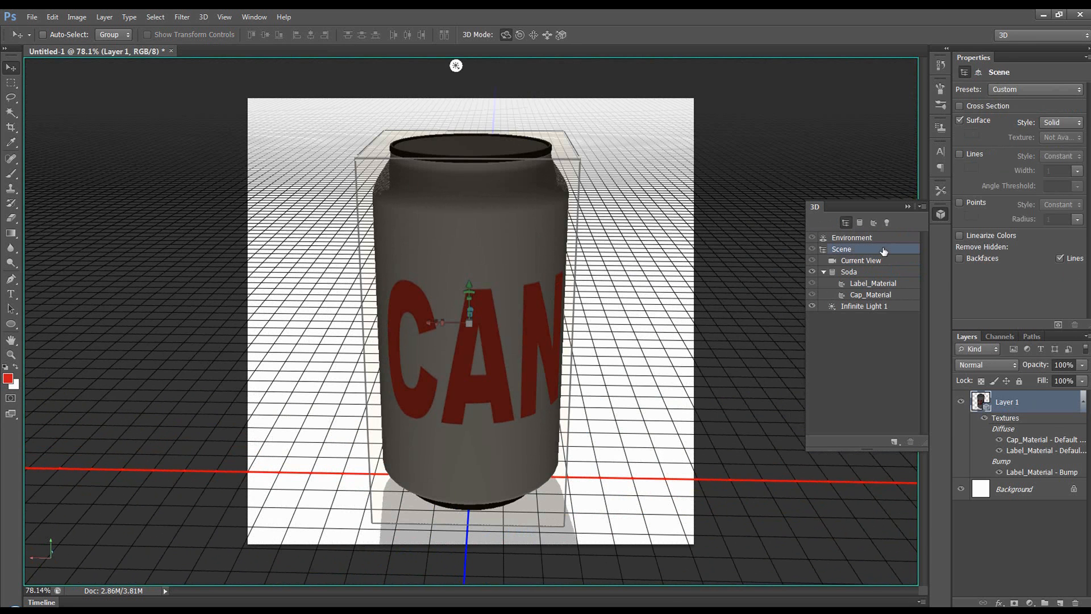
pyautogui.click(881, 238)
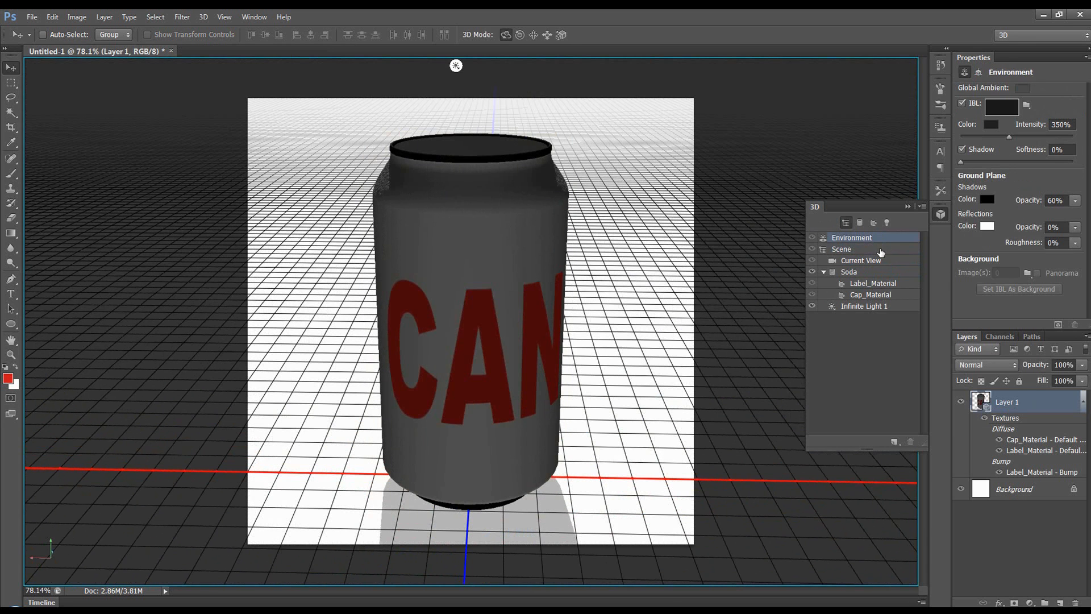
pyautogui.click(881, 249)
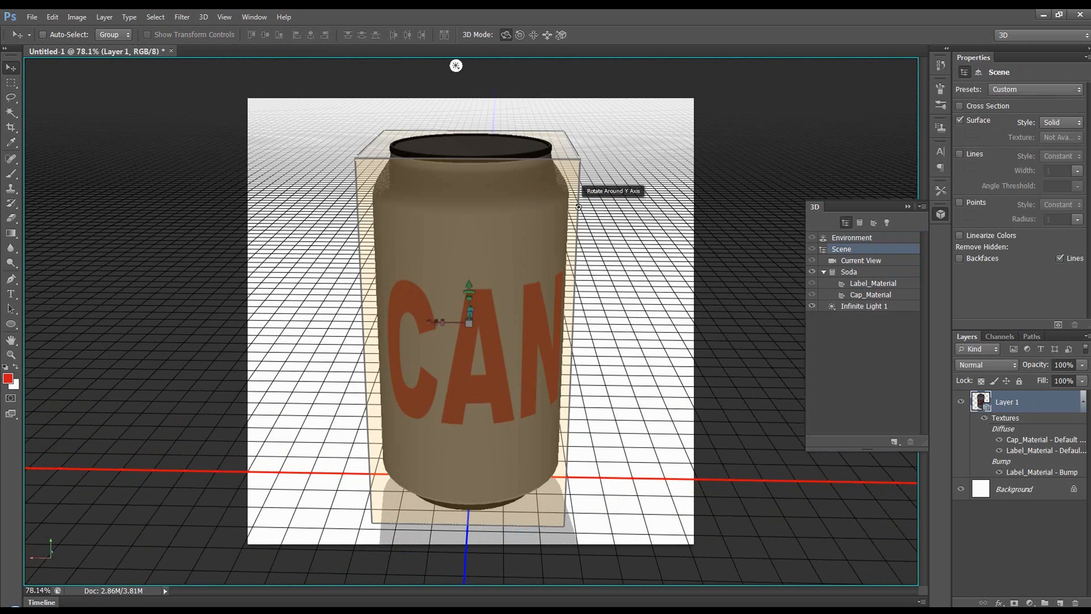
pyautogui.moveTo(659, 242); pyautogui.dragTo(655, 213)
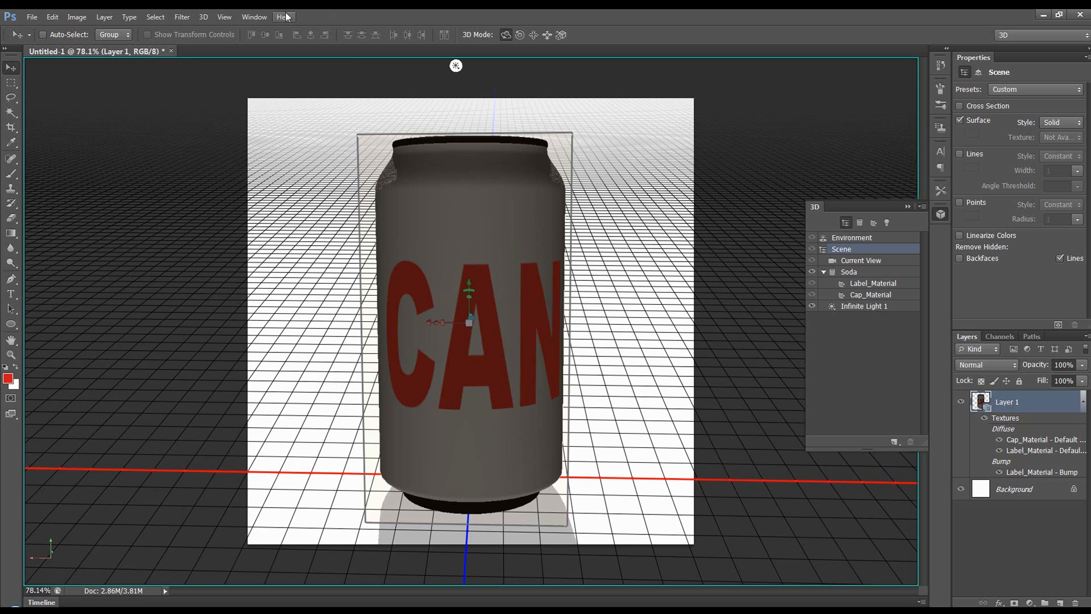
# - Start a full 3D render of the textured can, then stop it with Esc
pyautogui.click(207, 17)
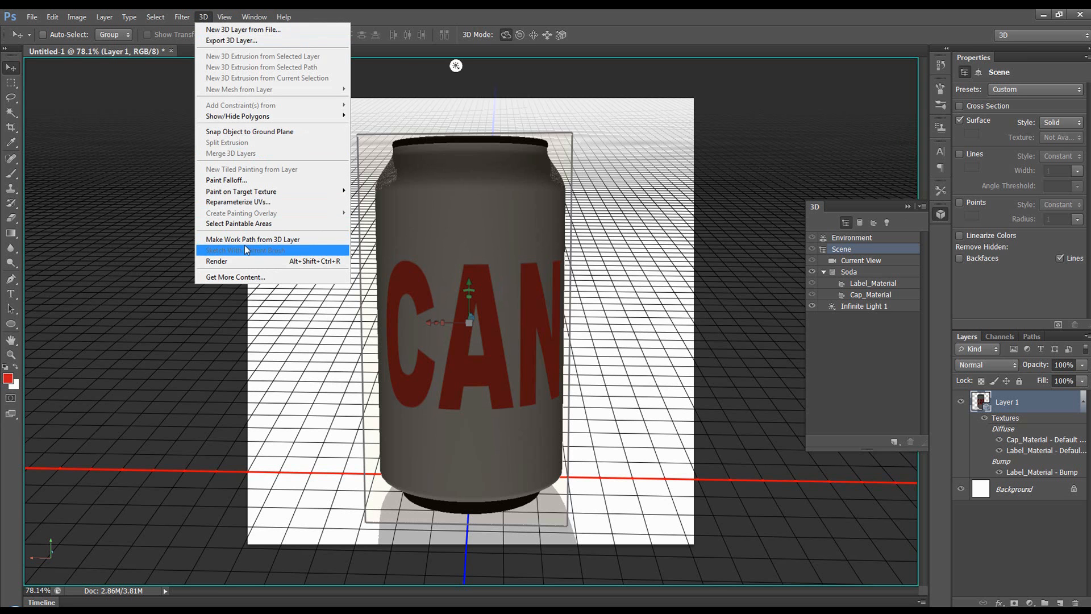
pyautogui.click(244, 260)
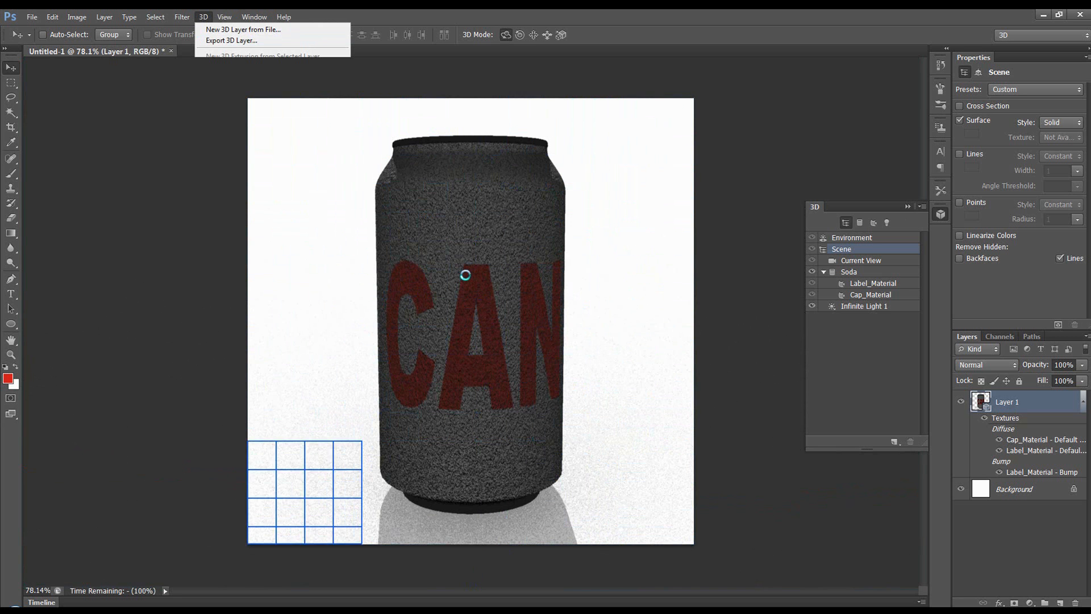
pyautogui.press('Escape')
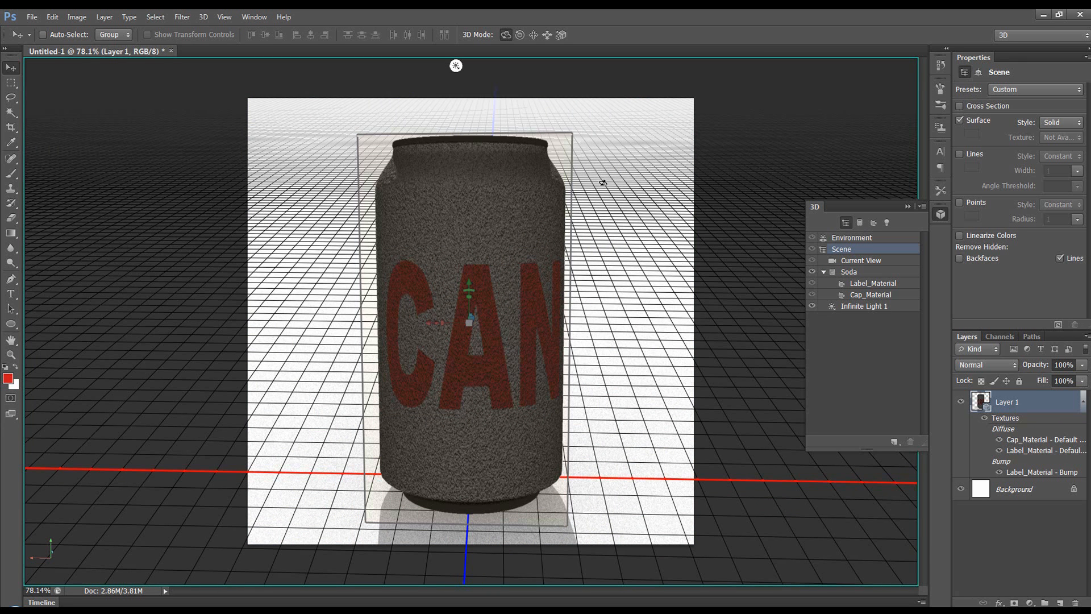
# - Reset the label material's bump strength to 0% and remove its bump texture
pyautogui.click(873, 283)
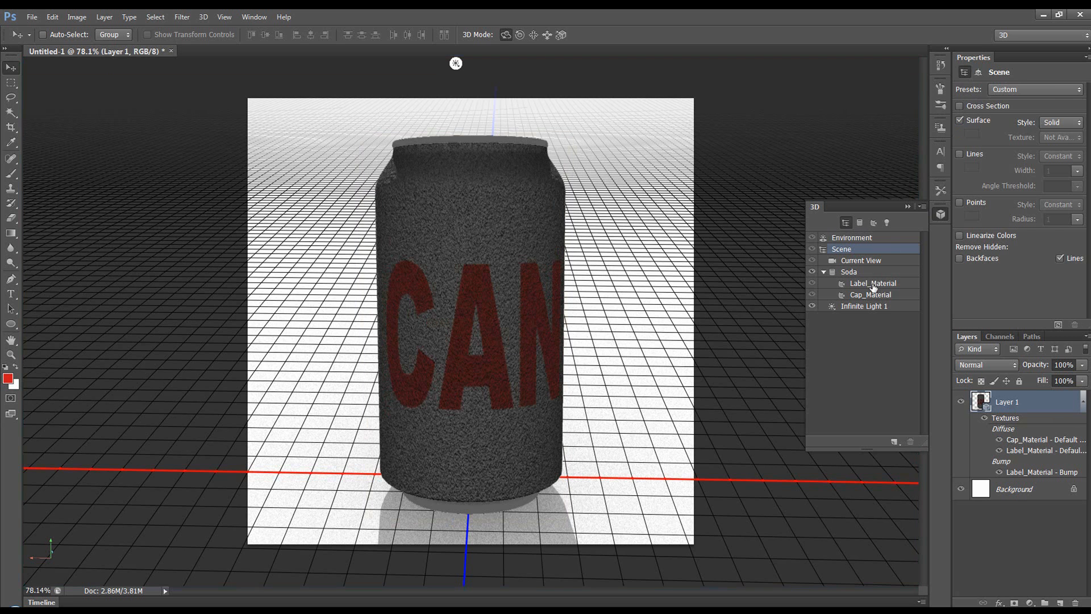
pyautogui.moveTo(971, 225); pyautogui.dragTo(957, 224)
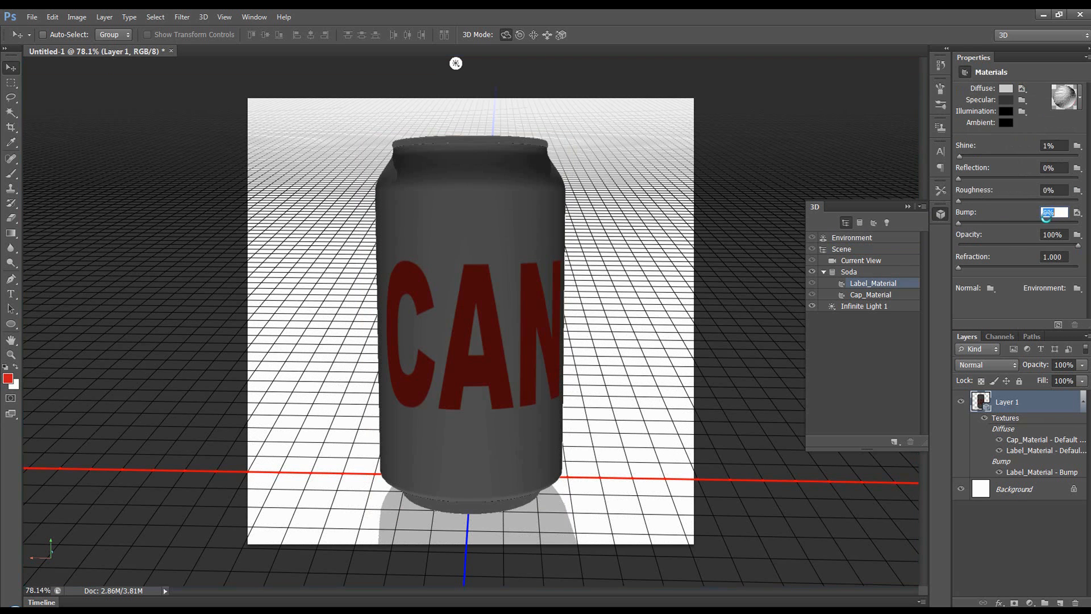
pyautogui.click(1078, 214)
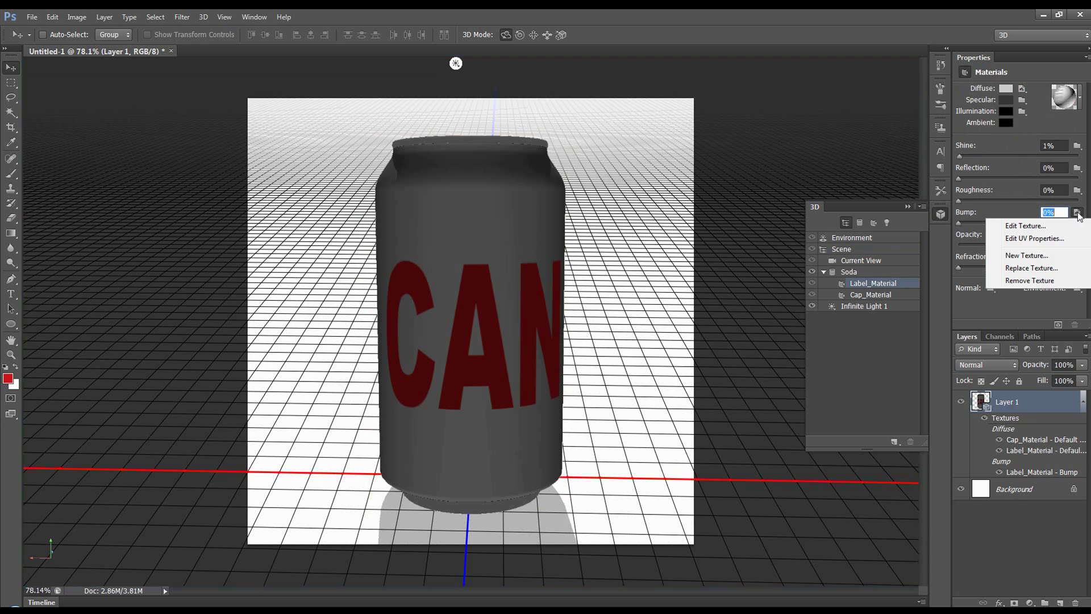
pyautogui.click(1036, 281)
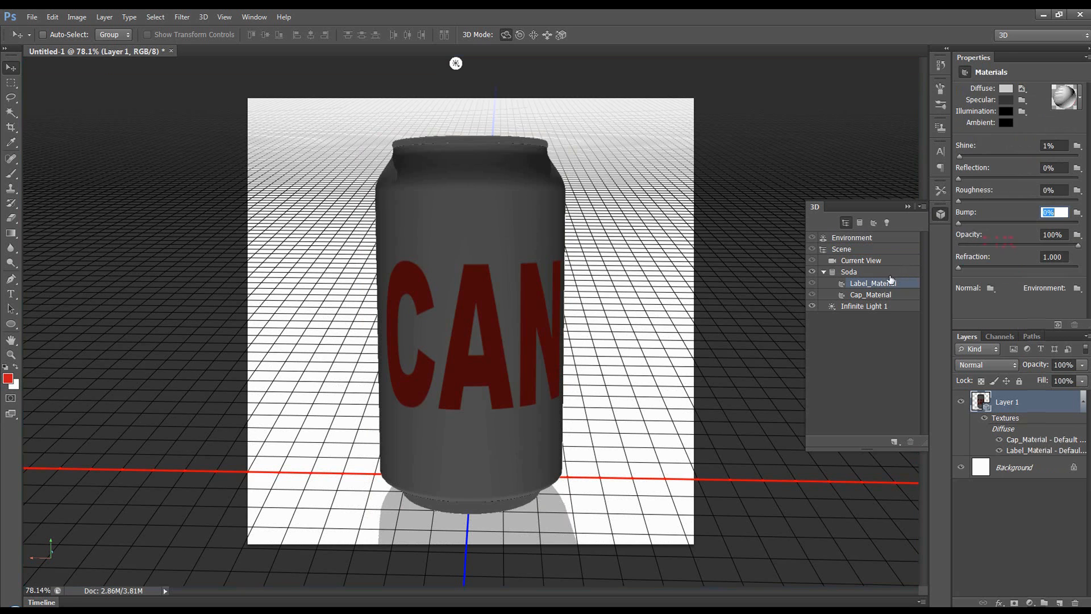
# - Step through the Soda mesh, camera view and label material, then select the Scene row for scene-wide settings
pyautogui.click(874, 273)
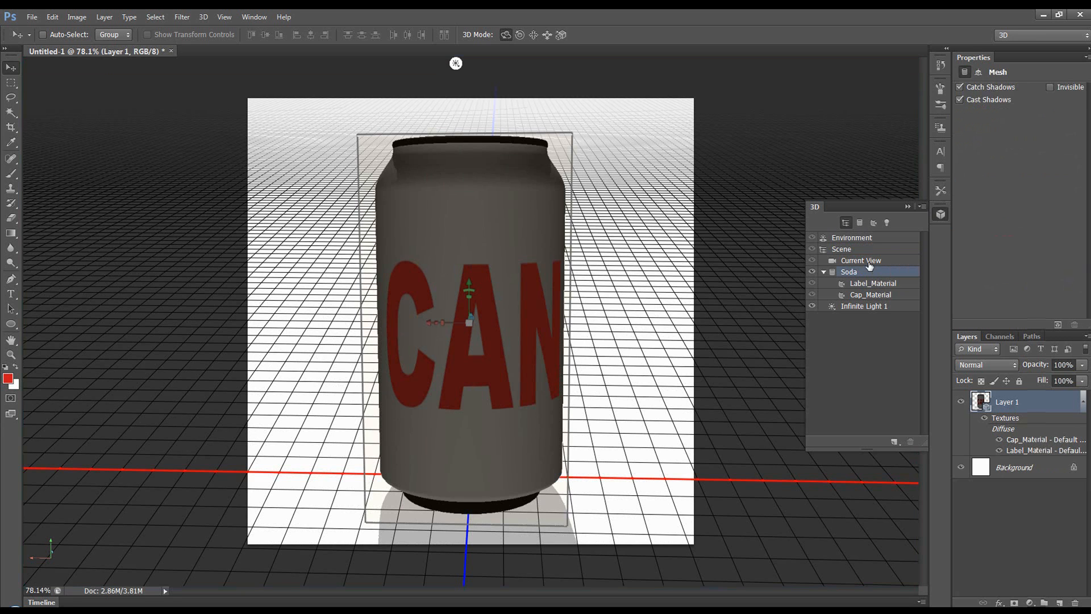
pyautogui.click(869, 262)
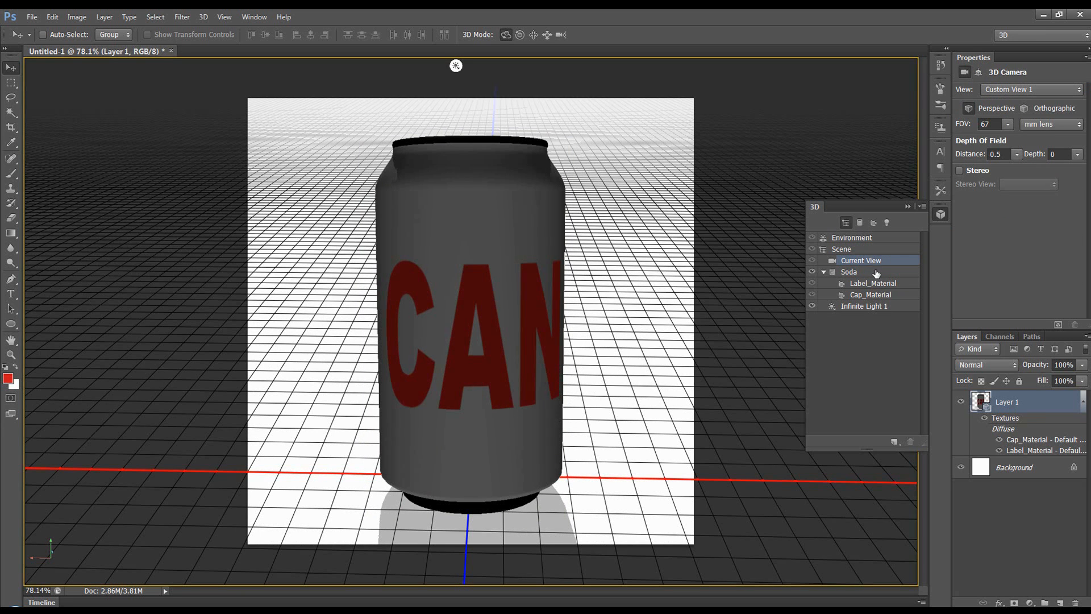
pyautogui.click(877, 272)
pyautogui.click(879, 285)
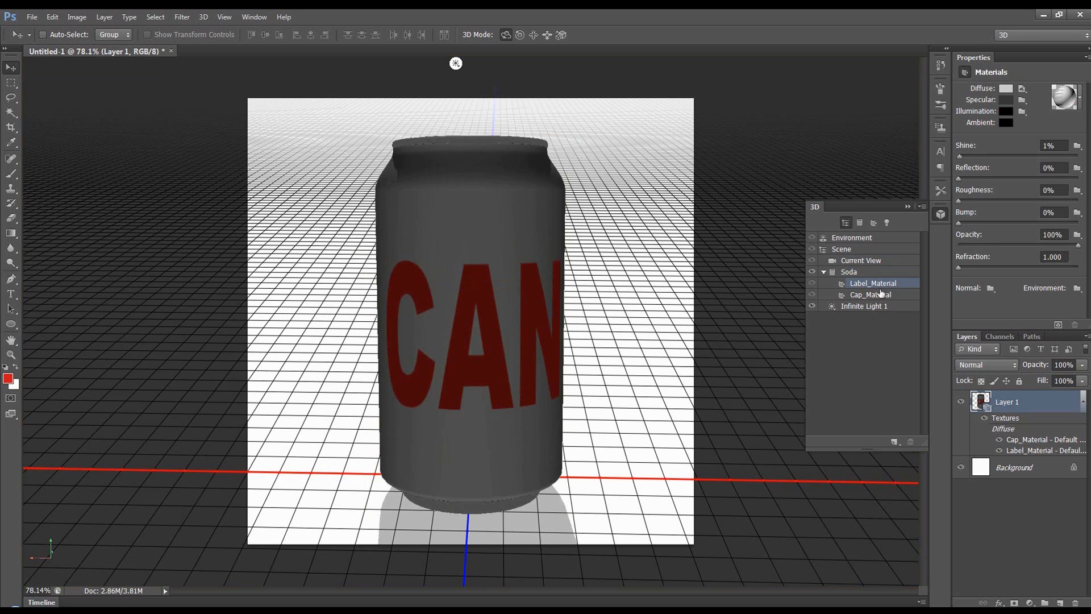
pyautogui.click(878, 274)
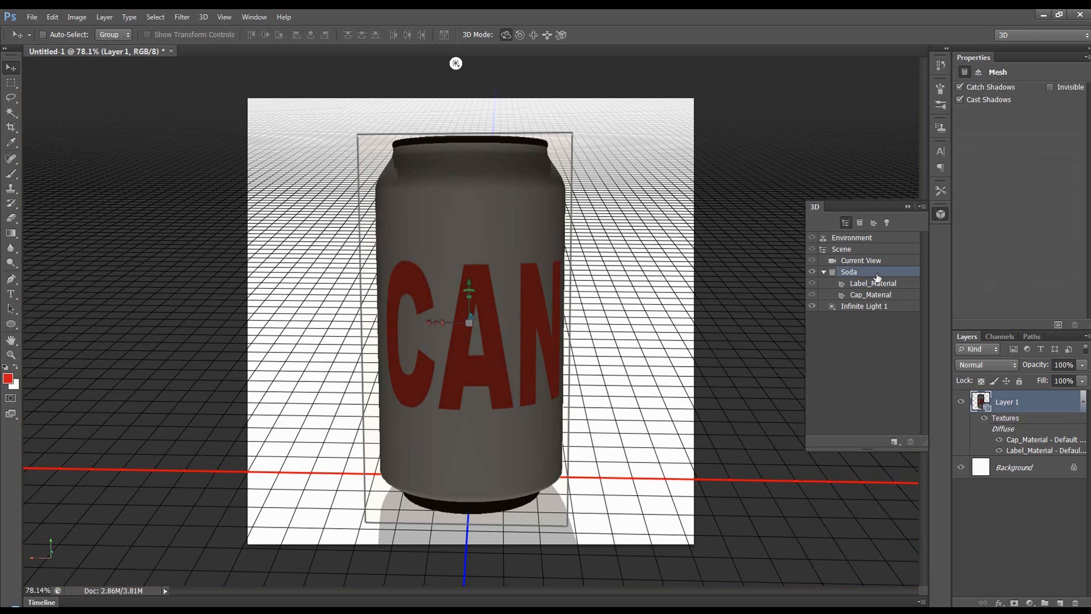
pyautogui.click(873, 261)
pyautogui.click(869, 250)
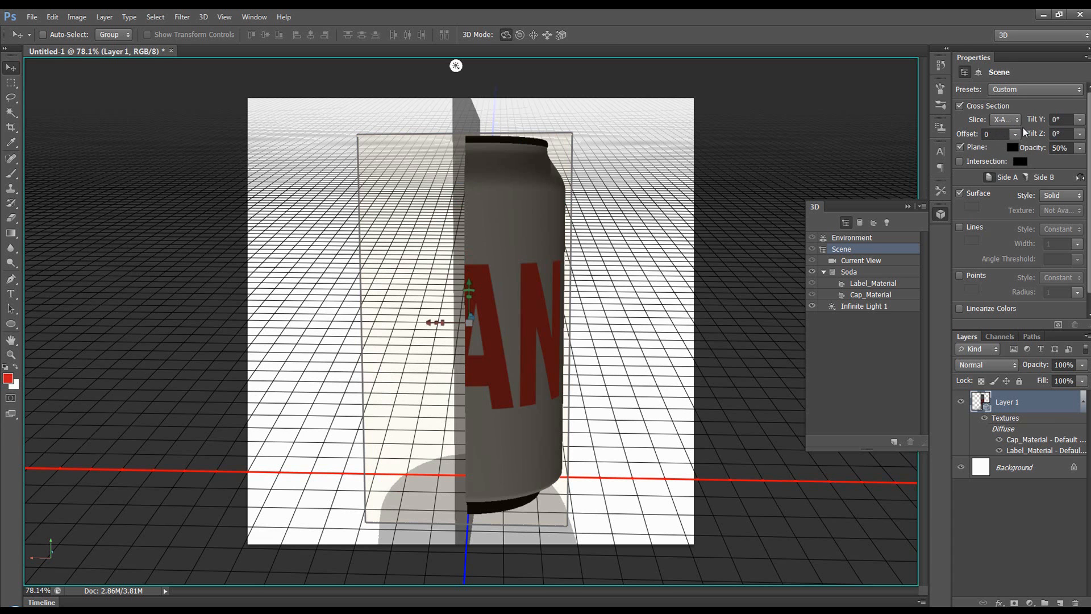
# - Raise the cross-section plane's opacity, rotate the can to view the slice, and toggle the plane's visibility
pyautogui.moveTo(1040, 142); pyautogui.dragTo(1037, 153)
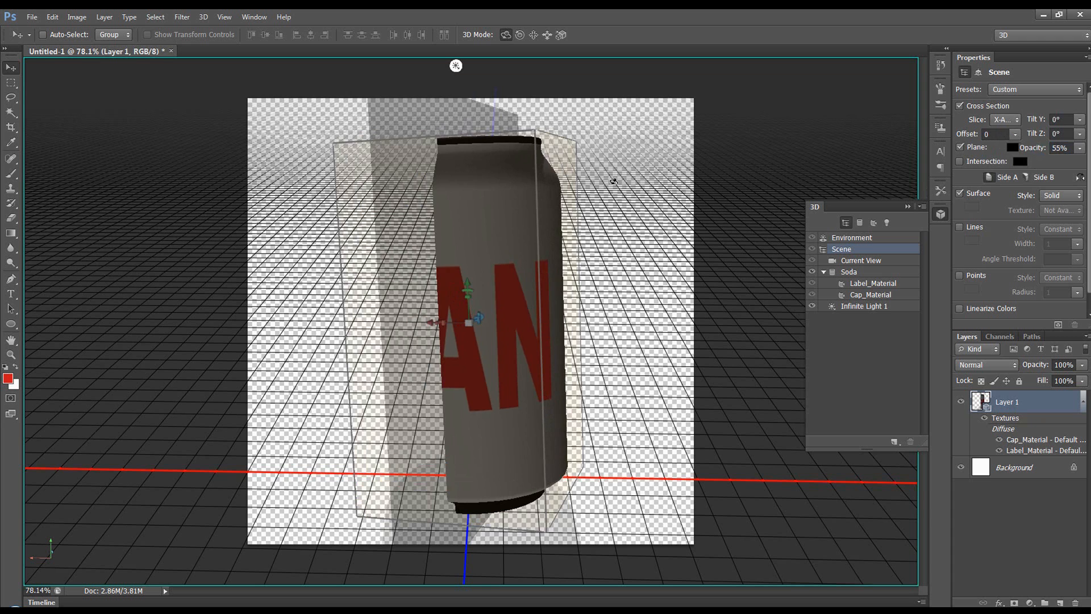
pyautogui.moveTo(648, 180); pyautogui.dragTo(611, 180)
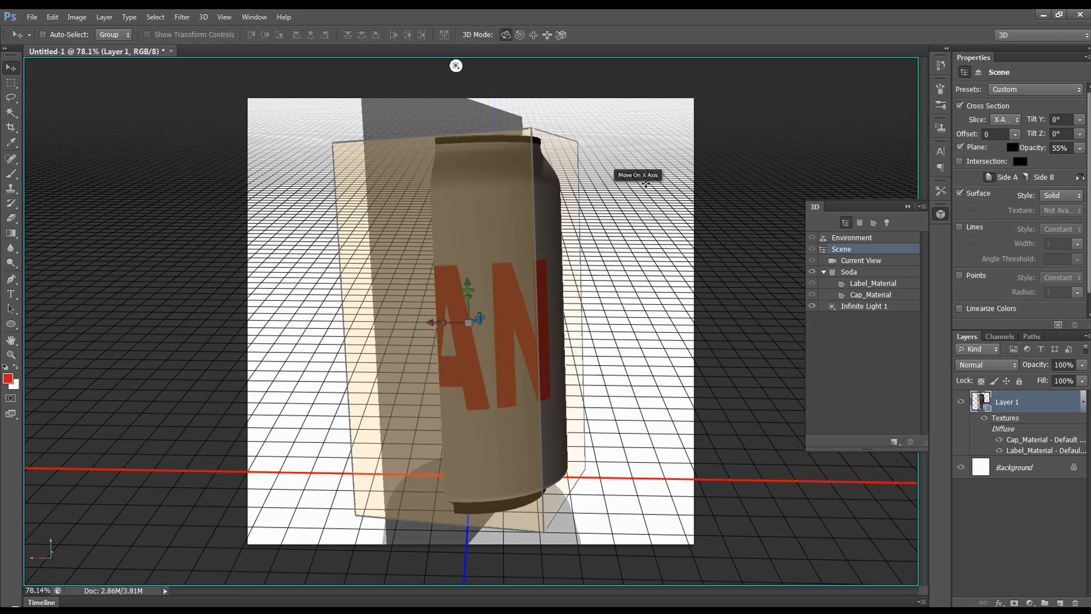
pyautogui.moveTo(1018, 155); pyautogui.dragTo(1033, 148)
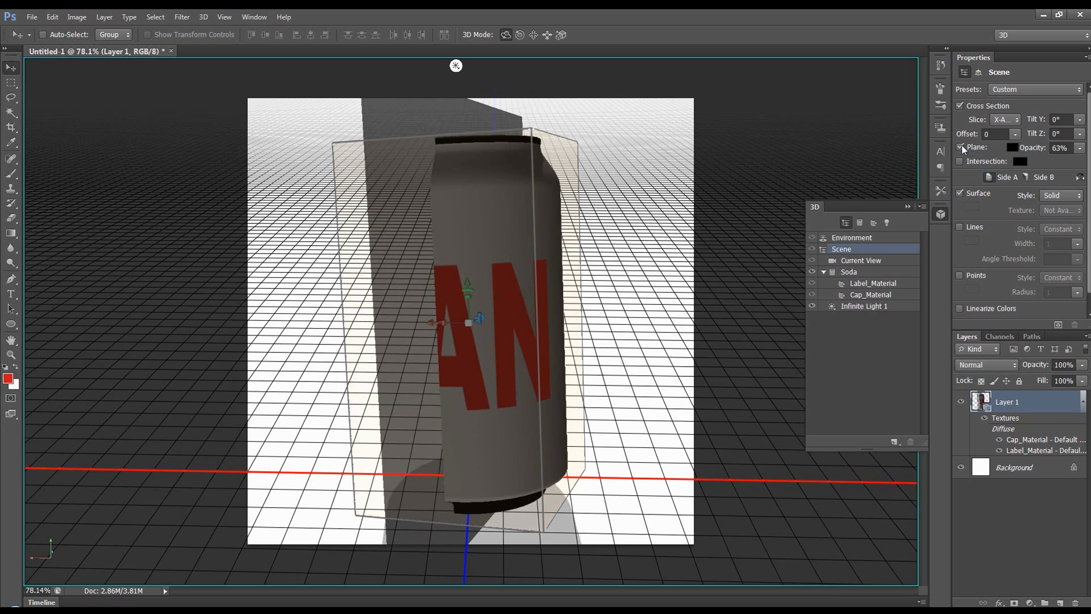
pyautogui.click(961, 147)
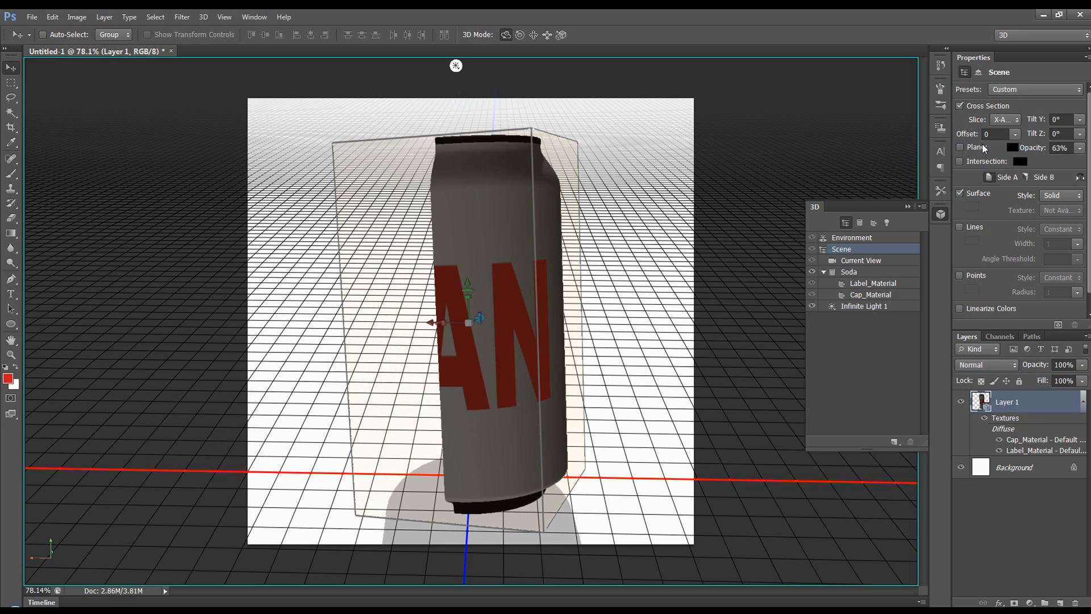
pyautogui.click(960, 148)
pyautogui.click(961, 148)
pyautogui.click(959, 147)
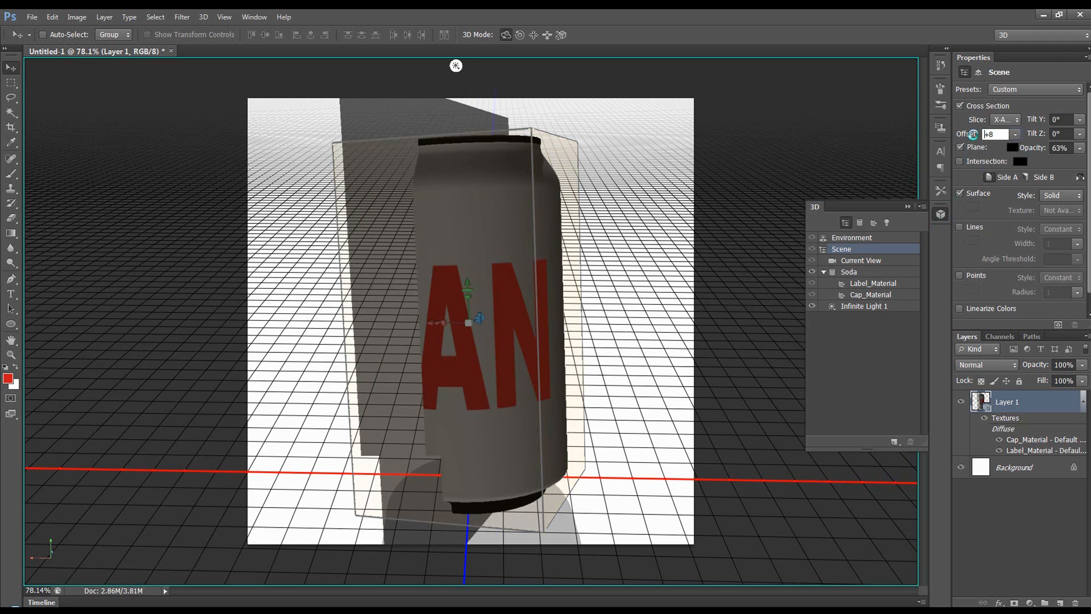
# - Shift the cut's offset, tilt the plane about 26° and 31°, and sweep it across to reveal the can
pyautogui.moveTo(968, 134)
pyautogui.mouseDown()
pyautogui.moveTo(939, 134)
pyautogui.moveTo(994, 134)
pyautogui.mouseUp()
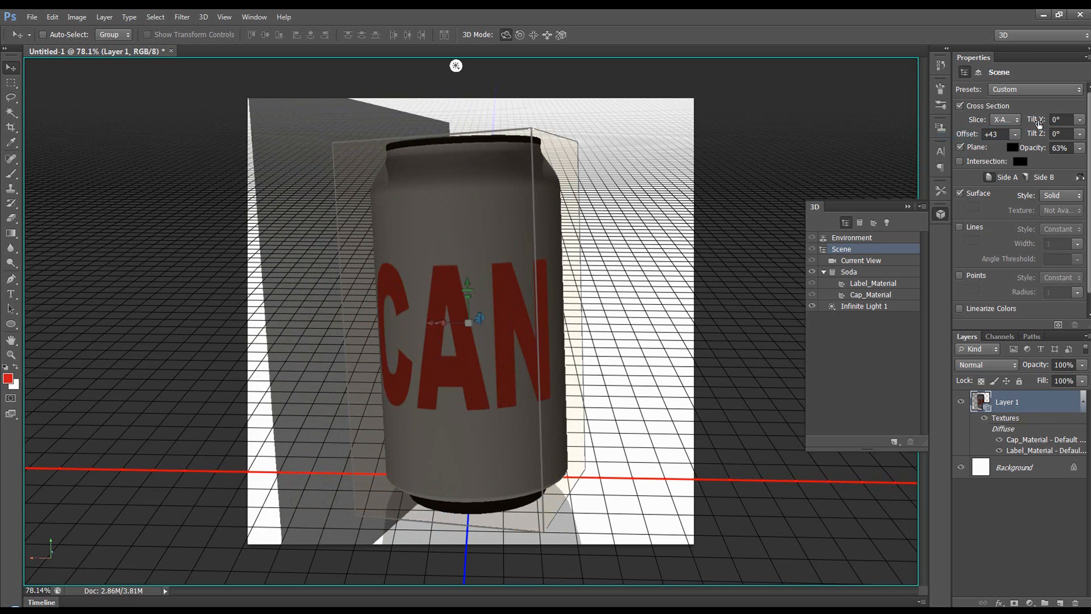
pyautogui.moveTo(1037, 122)
pyautogui.mouseDown()
pyautogui.moveTo(1061, 122)
pyautogui.moveTo(1065, 134)
pyautogui.mouseUp()
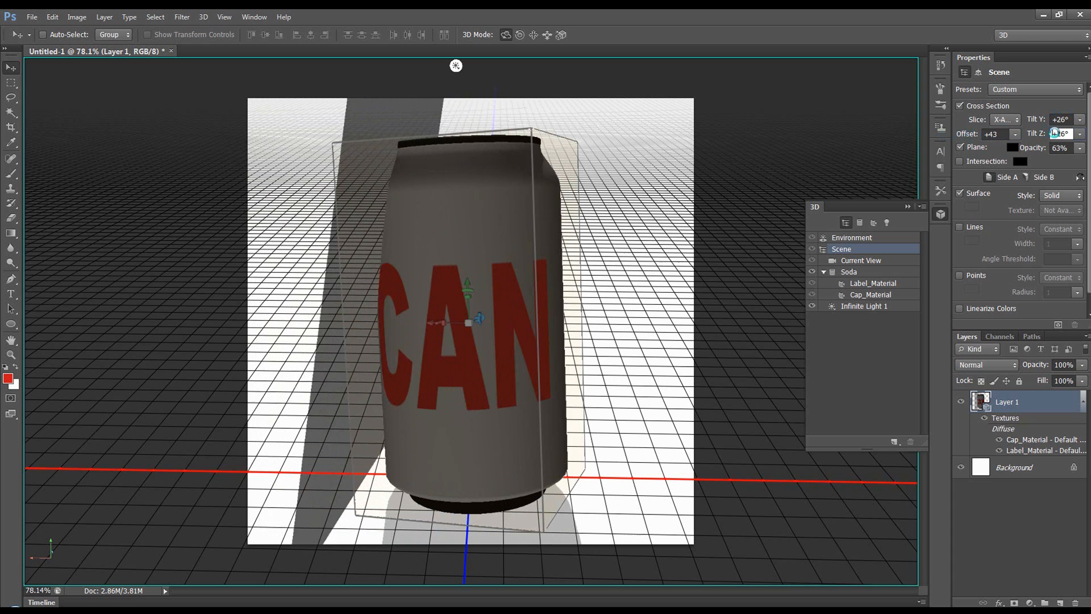
pyautogui.moveTo(978, 137); pyautogui.dragTo(915, 135)
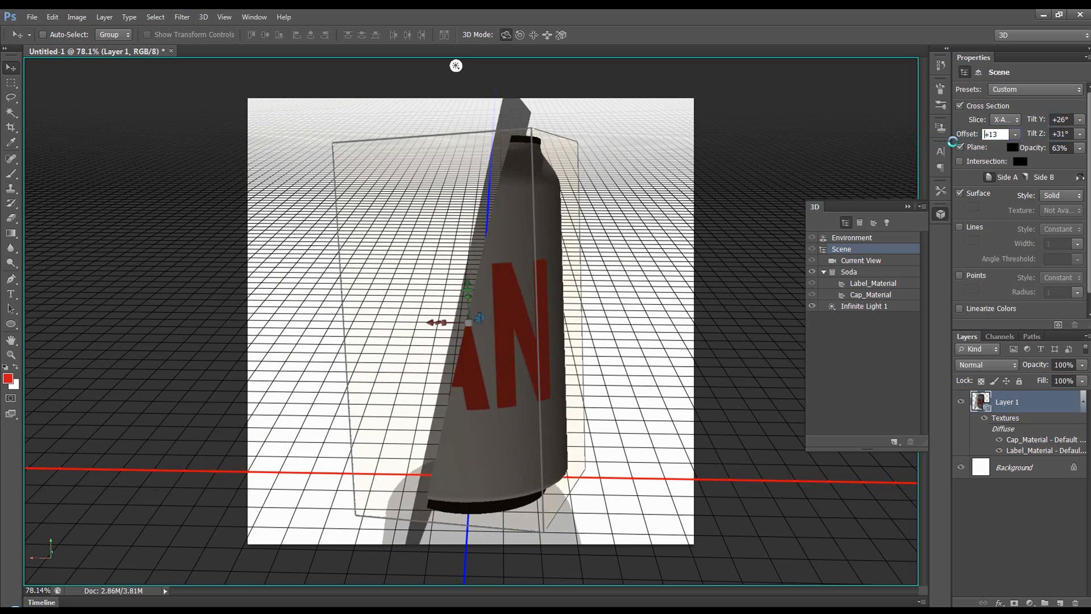
pyautogui.moveTo(913, 134); pyautogui.dragTo(980, 138)
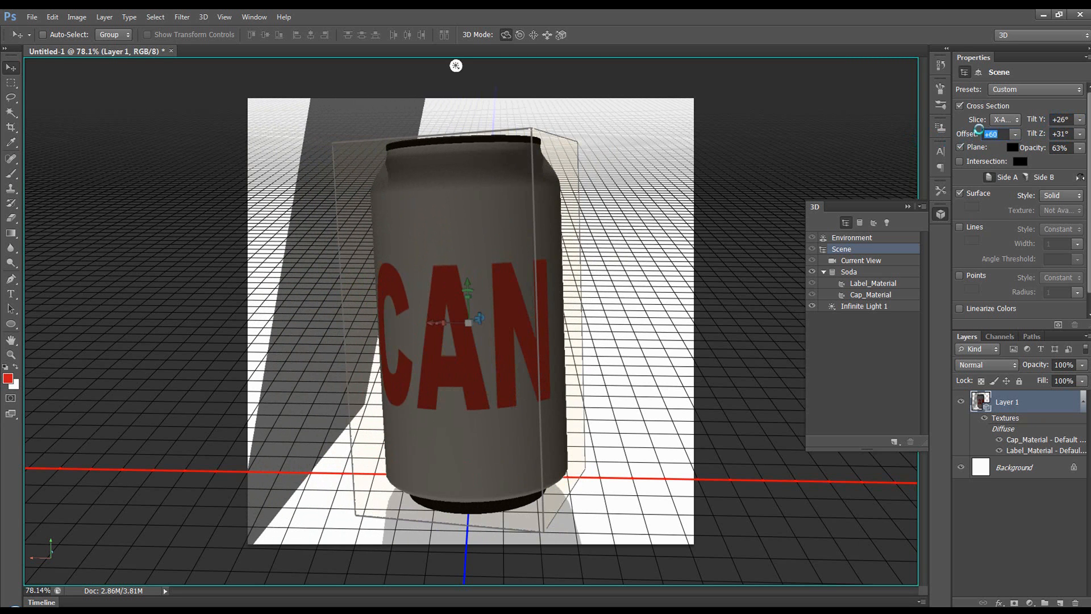
# - Slice along the Y axis instead, lowering the offset and tilting the plane about 3° X and 1° Z to trim the top
pyautogui.click(1006, 120)
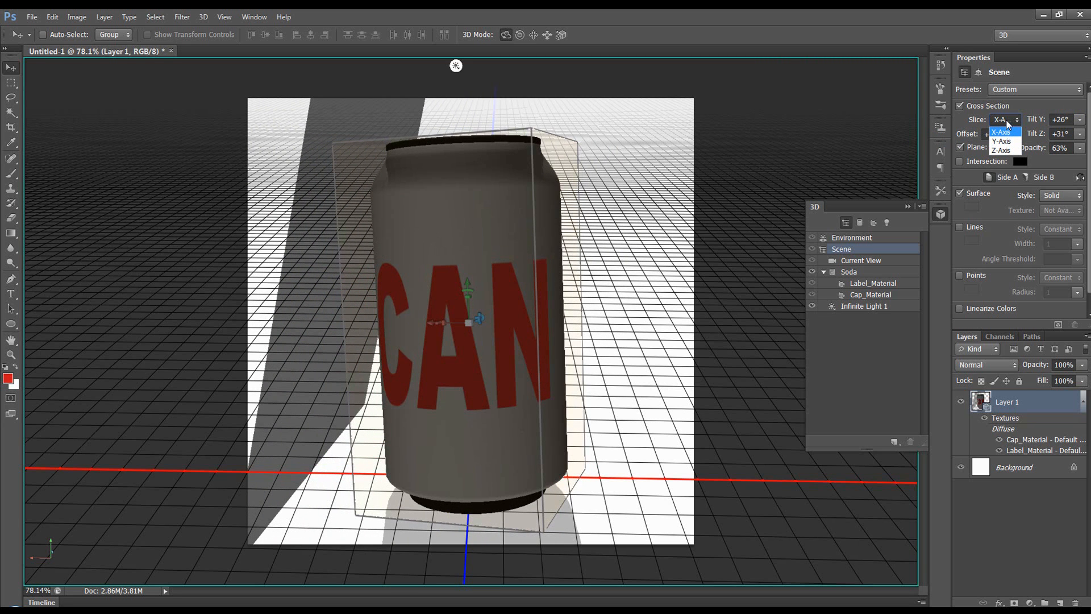
pyautogui.click(1015, 142)
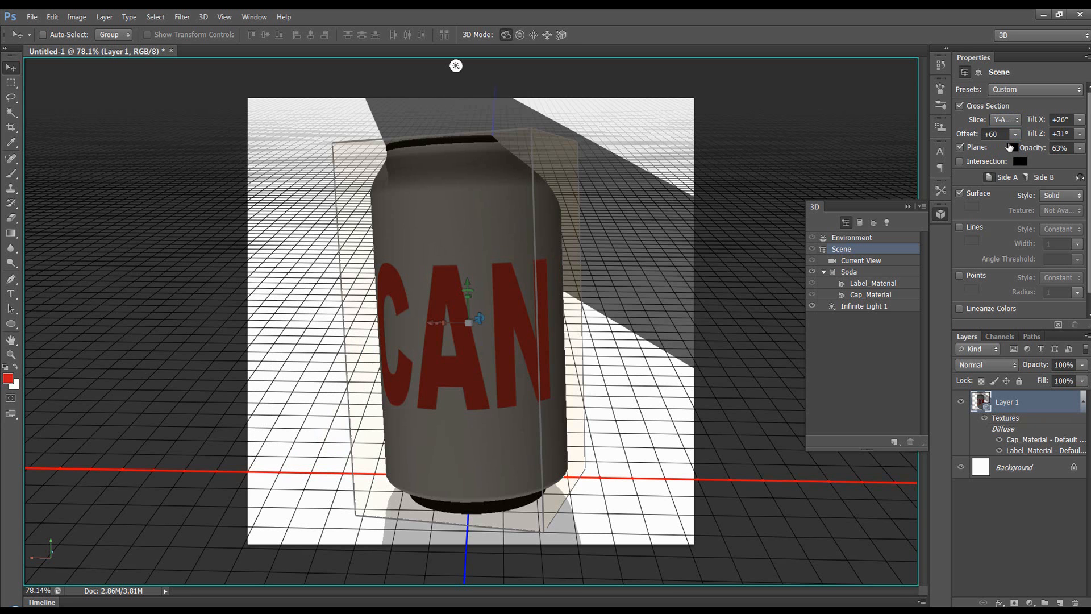
pyautogui.moveTo(956, 141)
pyautogui.mouseDown()
pyautogui.moveTo(909, 141)
pyautogui.moveTo(946, 141)
pyautogui.mouseUp()
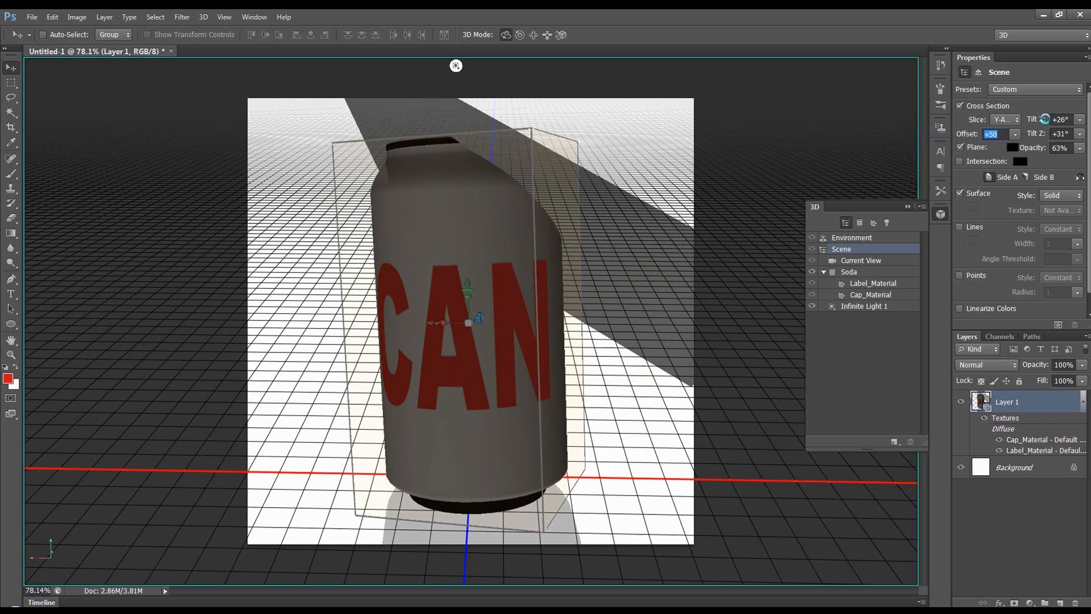
pyautogui.moveTo(1038, 122); pyautogui.dragTo(1038, 131)
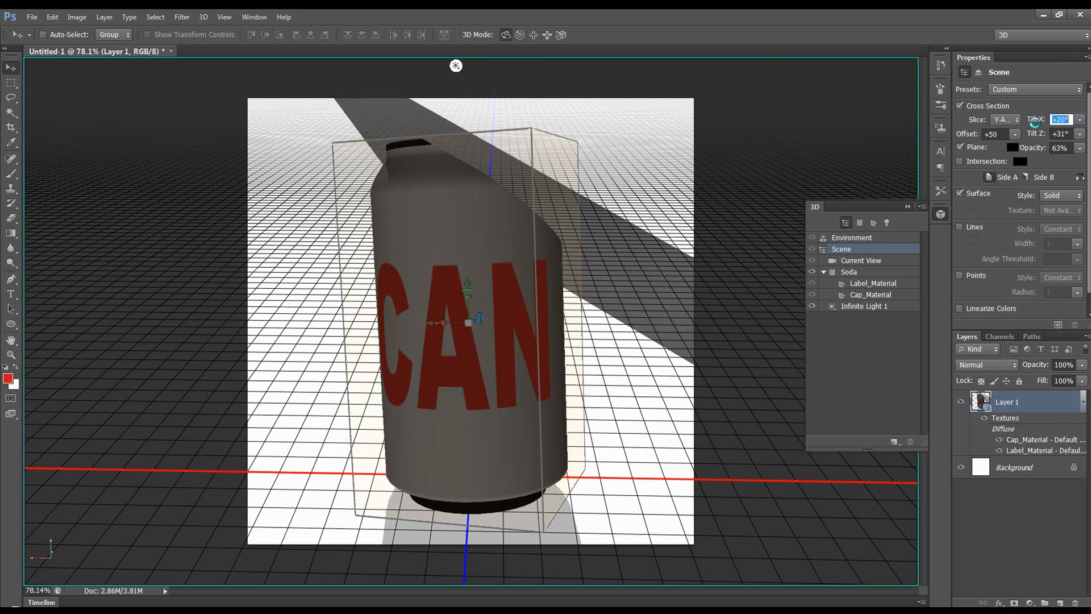
pyautogui.moveTo(1037, 136); pyautogui.dragTo(1018, 135)
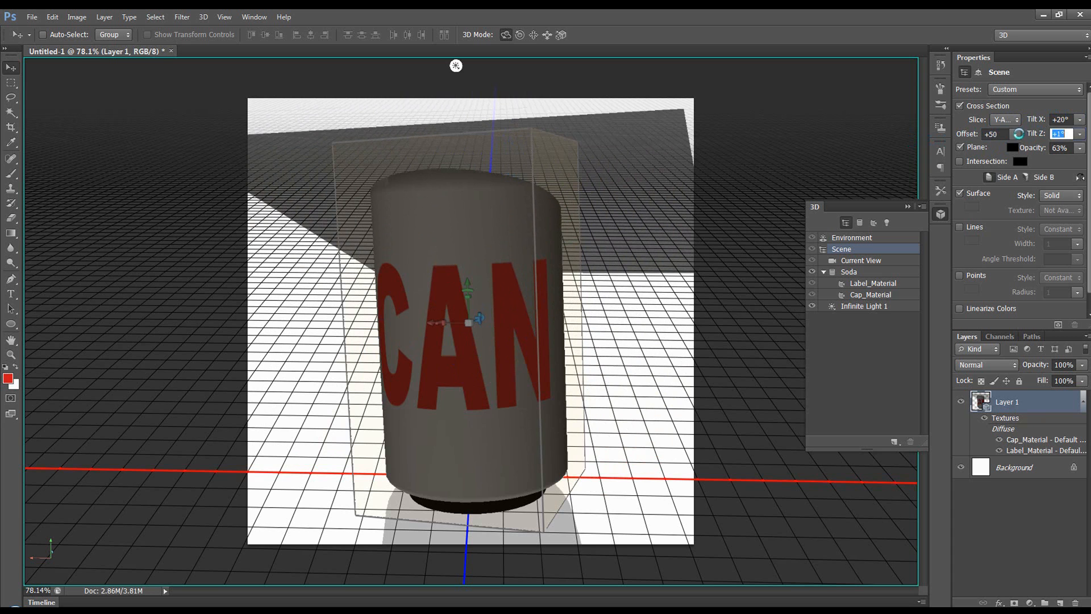
pyautogui.moveTo(1035, 121)
pyautogui.mouseDown()
pyautogui.moveTo(1013, 135)
pyautogui.moveTo(903, 139)
pyautogui.moveTo(966, 138)
pyautogui.mouseUp()
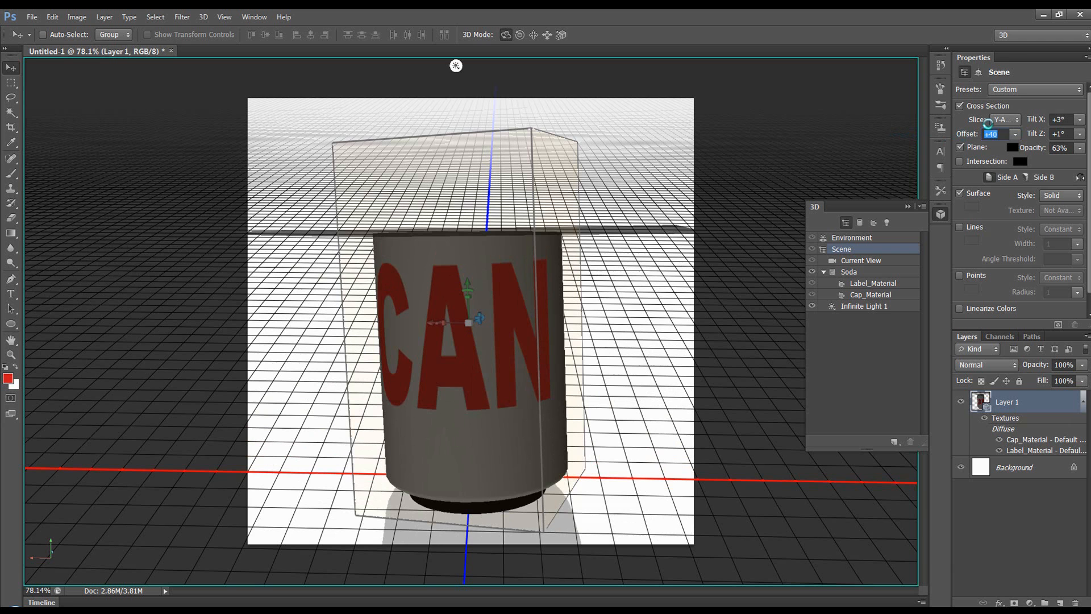
# - Switch the Slice axis to Z and scrub the offset to move the cut through the can
pyautogui.click(1004, 120)
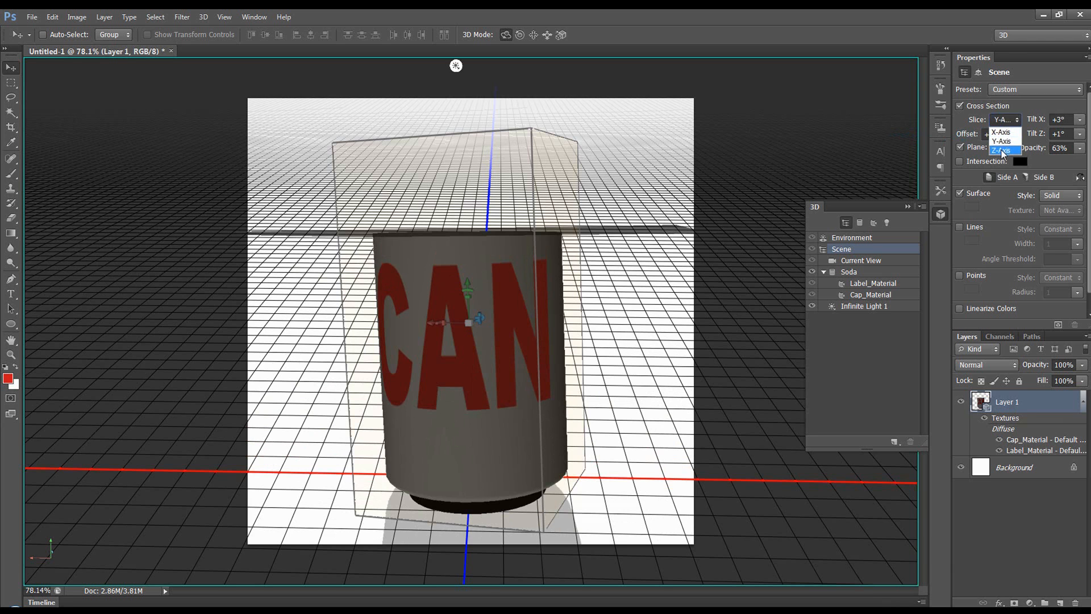
pyautogui.click(1001, 150)
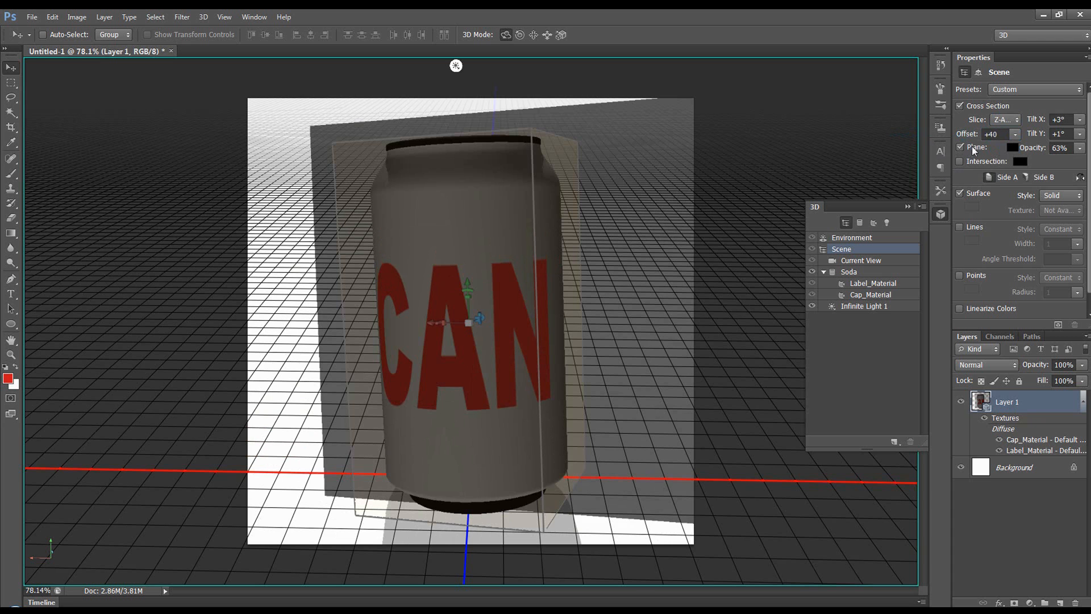
pyautogui.moveTo(970, 134)
pyautogui.mouseDown()
pyautogui.moveTo(948, 135)
pyautogui.moveTo(963, 141)
pyautogui.mouseUp()
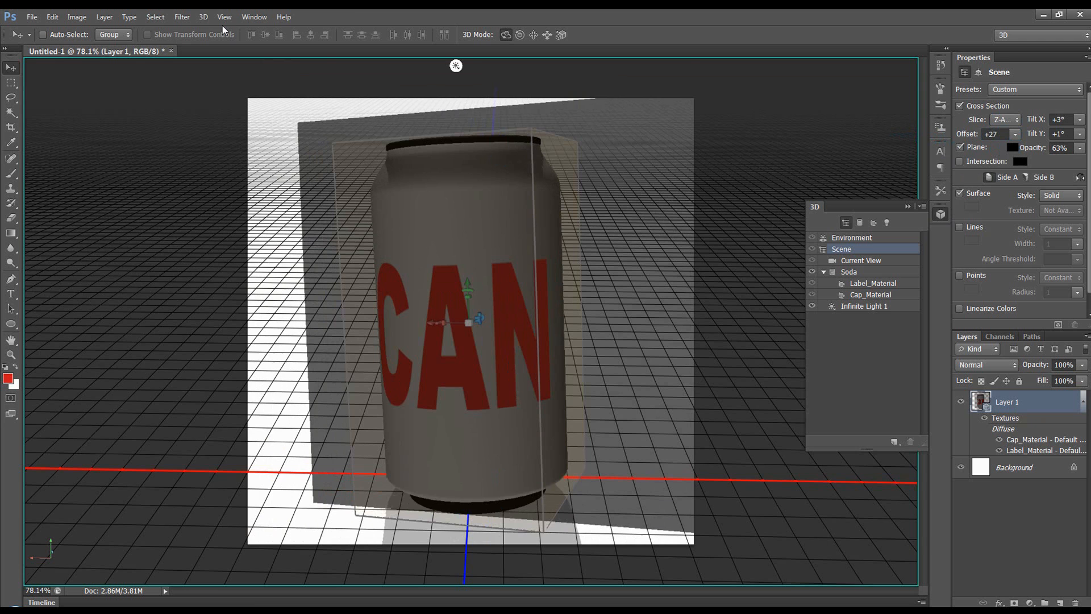
# - Show the animation timeline with the cross-section keyframes and return to the 3D scene panel
pyautogui.click(250, 18)
pyautogui.click(268, 338)
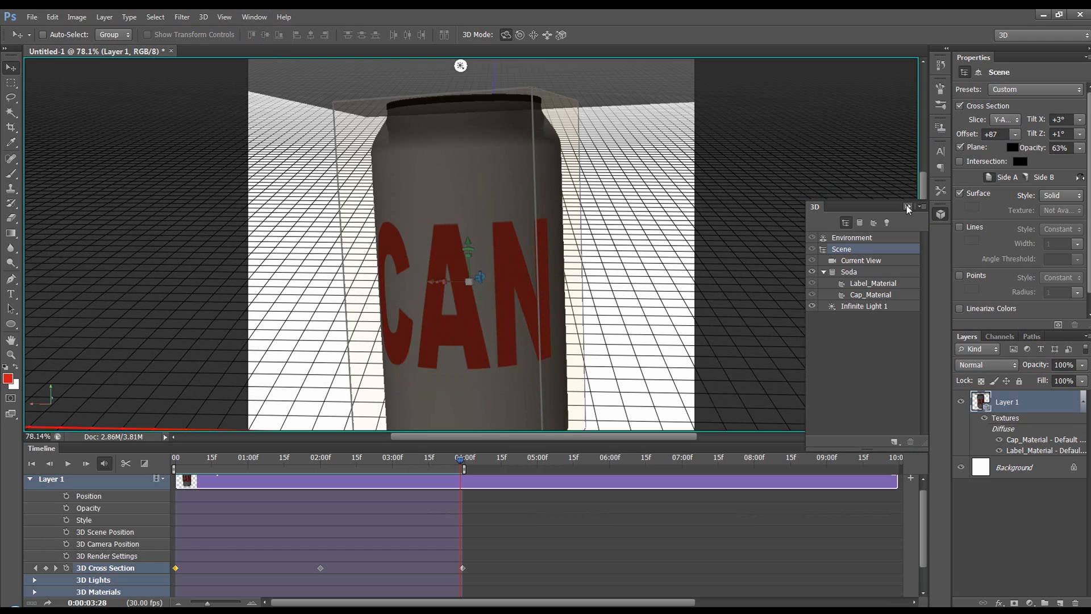
pyautogui.click(905, 205)
pyautogui.click(939, 213)
# - Filter the 3D panel to lights only, restore the full scene list, and glance at the 3D menu
pyautogui.click(887, 223)
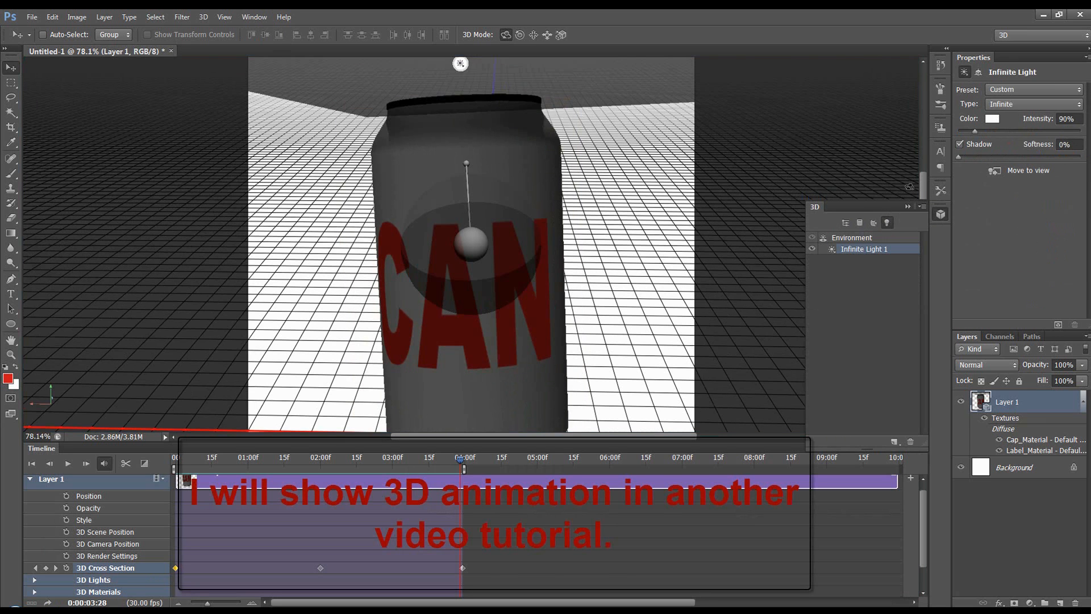
pyautogui.click(845, 223)
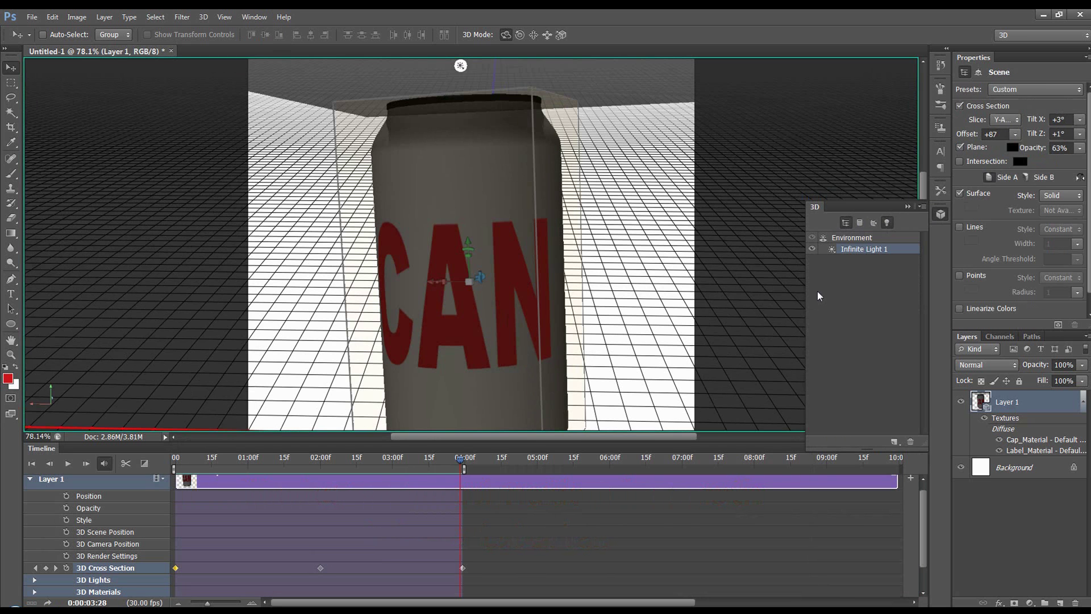
pyautogui.click(208, 19)
pyautogui.click(208, 19)
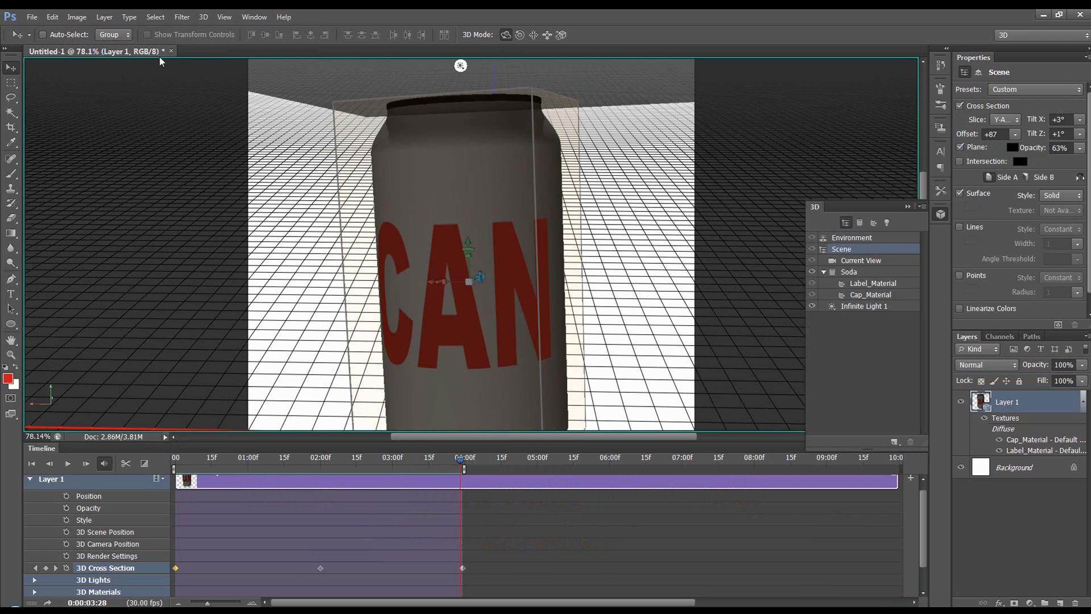
# - Replace Label_Material with the red knit preset from the enlarged material picker, after trying the black one
pyautogui.click(864, 283)
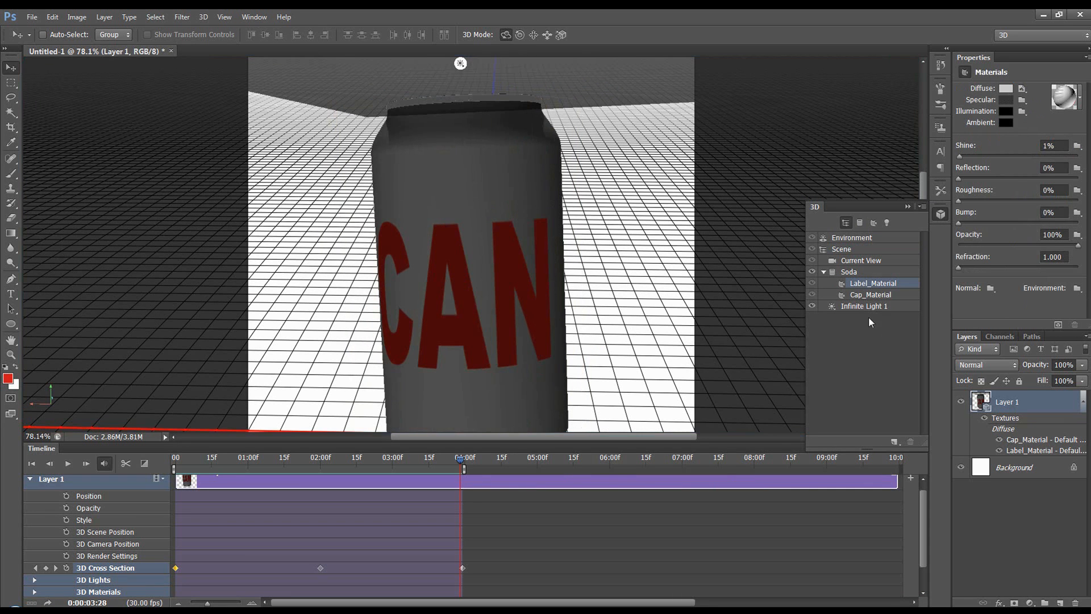
pyautogui.click(1080, 96)
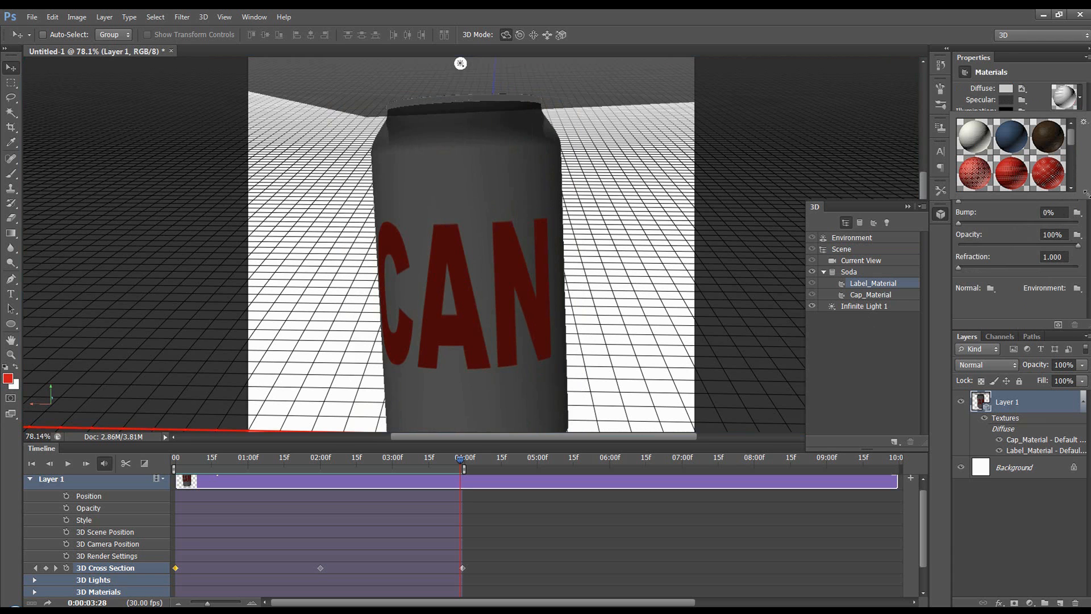
pyautogui.moveTo(1077, 200); pyautogui.dragTo(1082, 272)
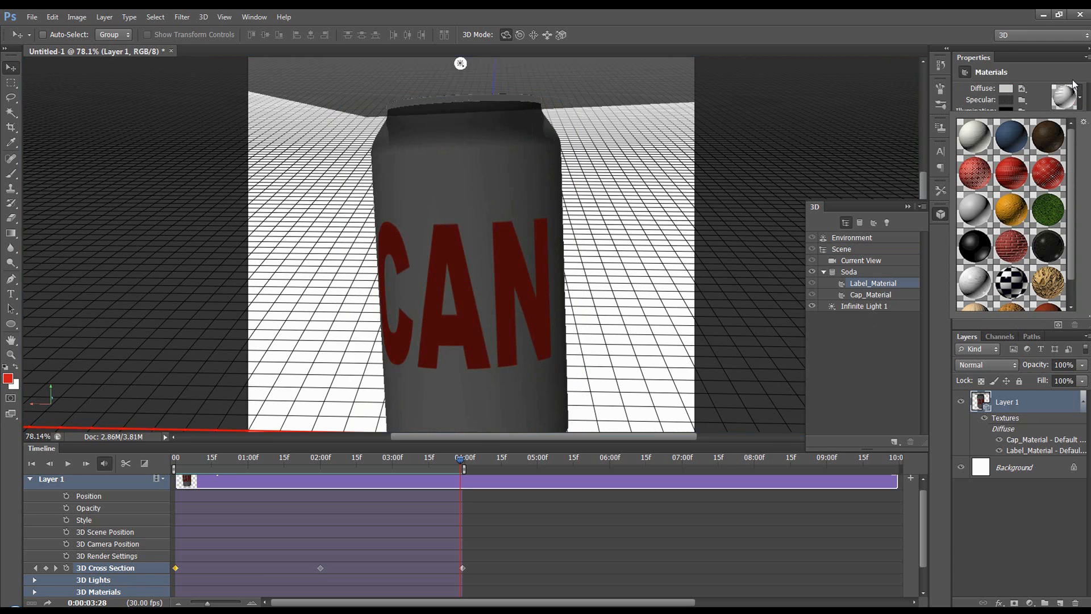
pyautogui.click(1080, 96)
pyautogui.click(971, 253)
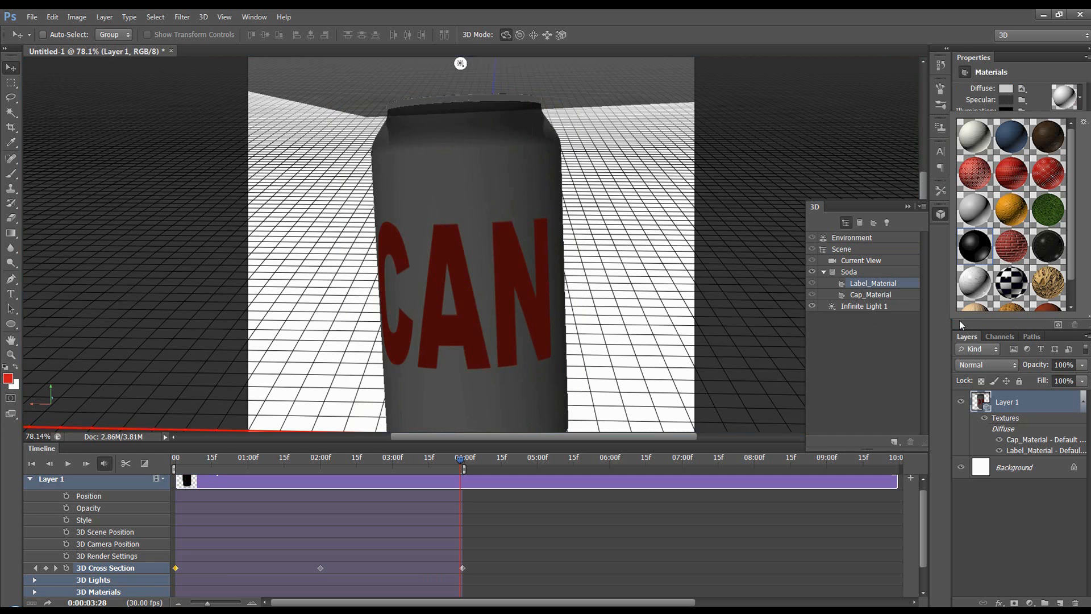
pyautogui.click(968, 183)
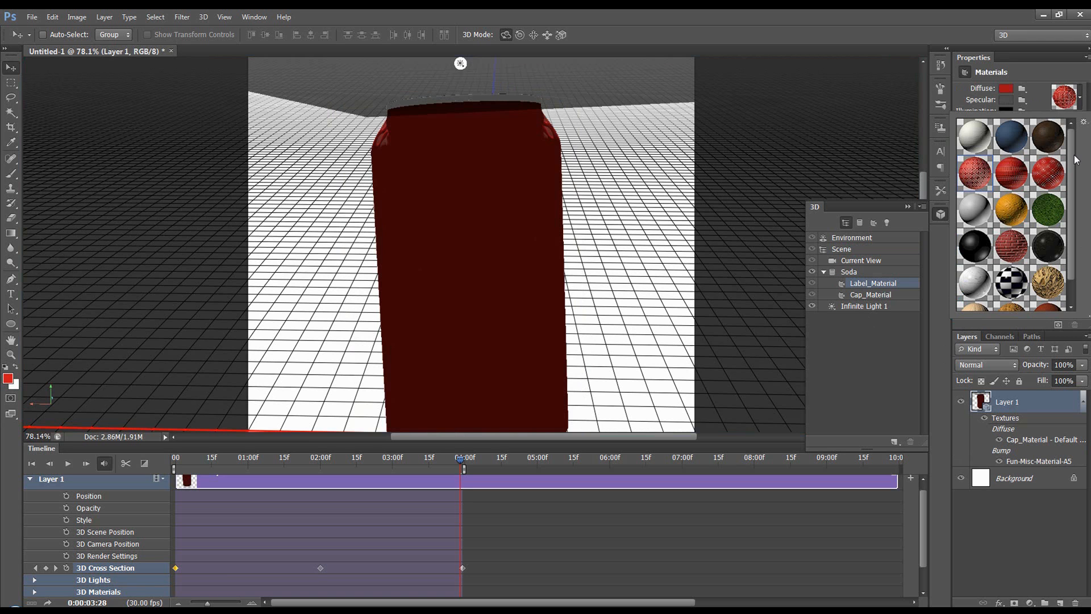
pyautogui.click(1074, 79)
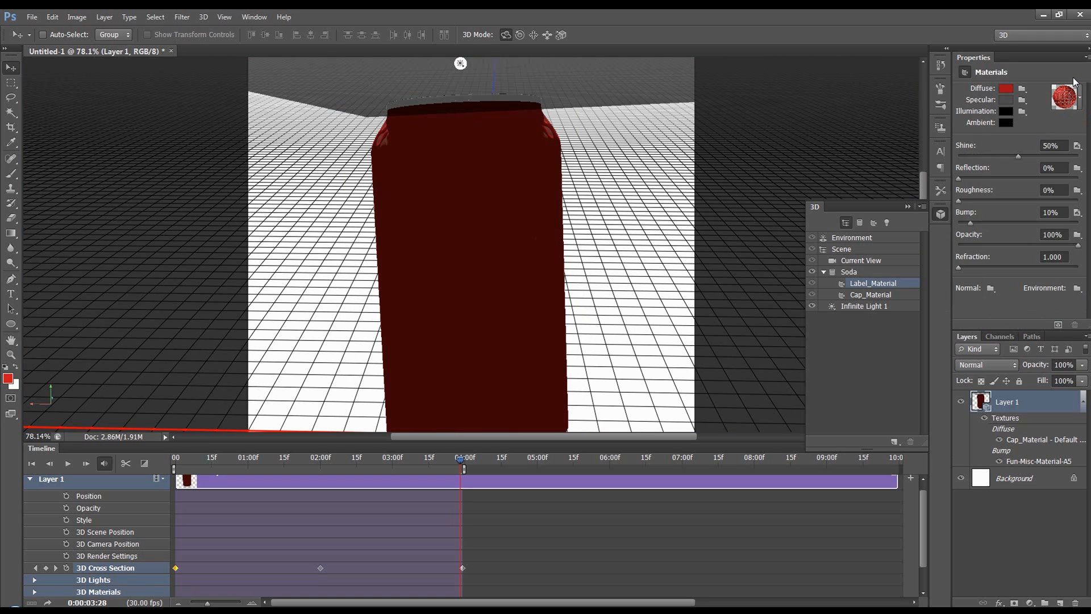
# - Create a new default blank document and reset colours to black and white
pyautogui.click(32, 15)
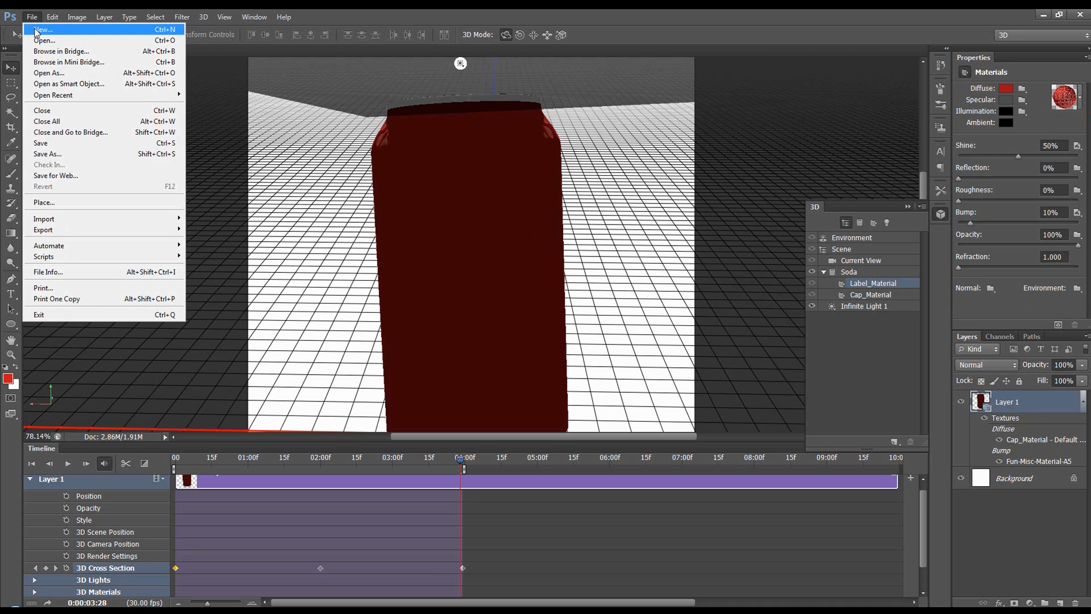
pyautogui.click(43, 29)
pyautogui.press('Return')
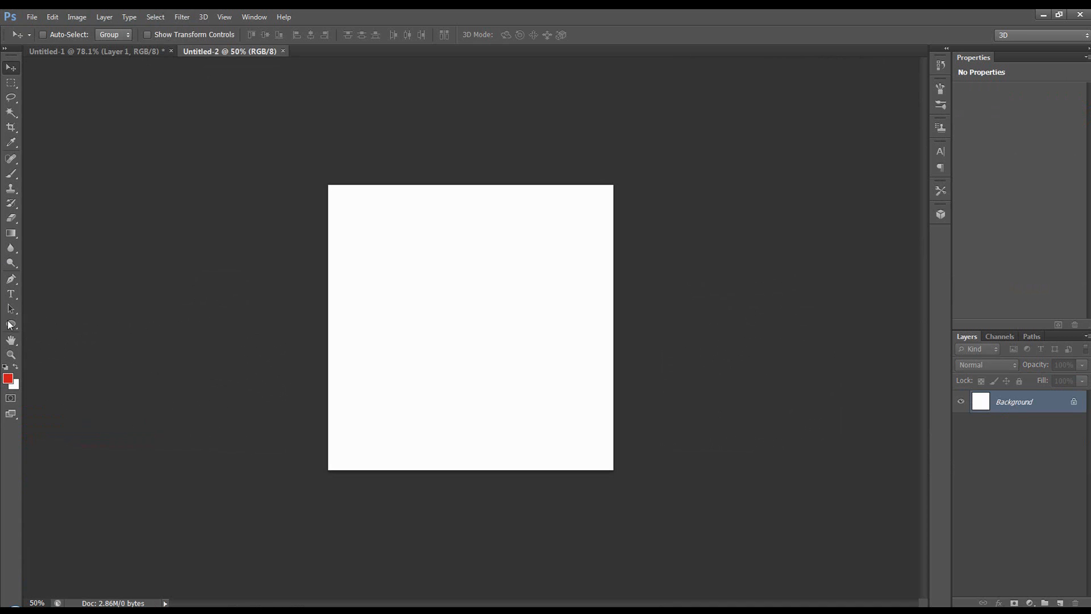
pyautogui.press('d')
# - Fill the canvas with a grey noisy ripple pattern and convert the layer into a 3D postcard
pyautogui.click(181, 16)
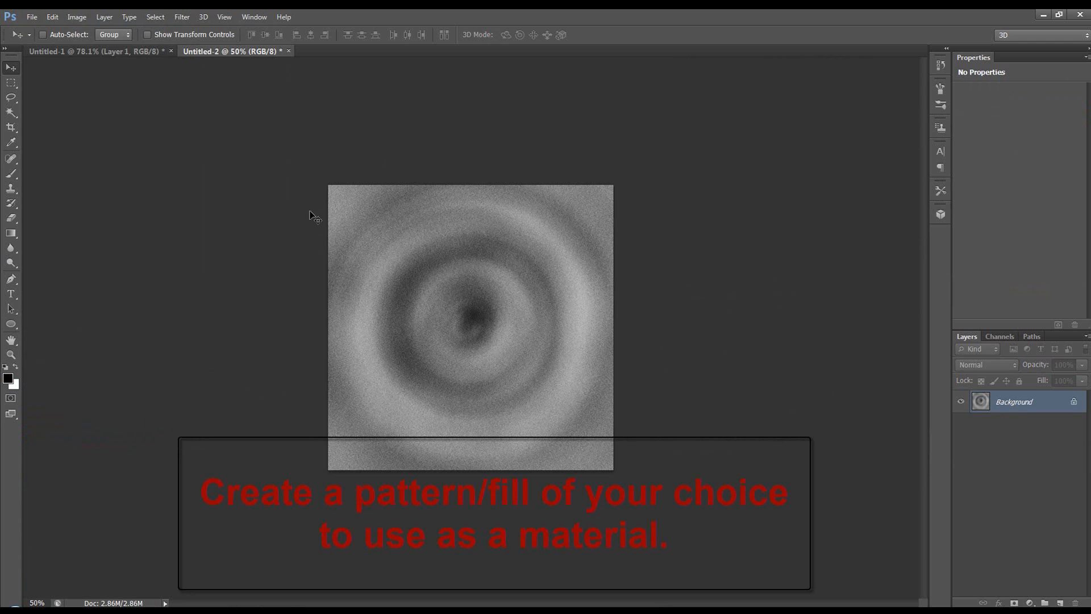
pyautogui.click(201, 17)
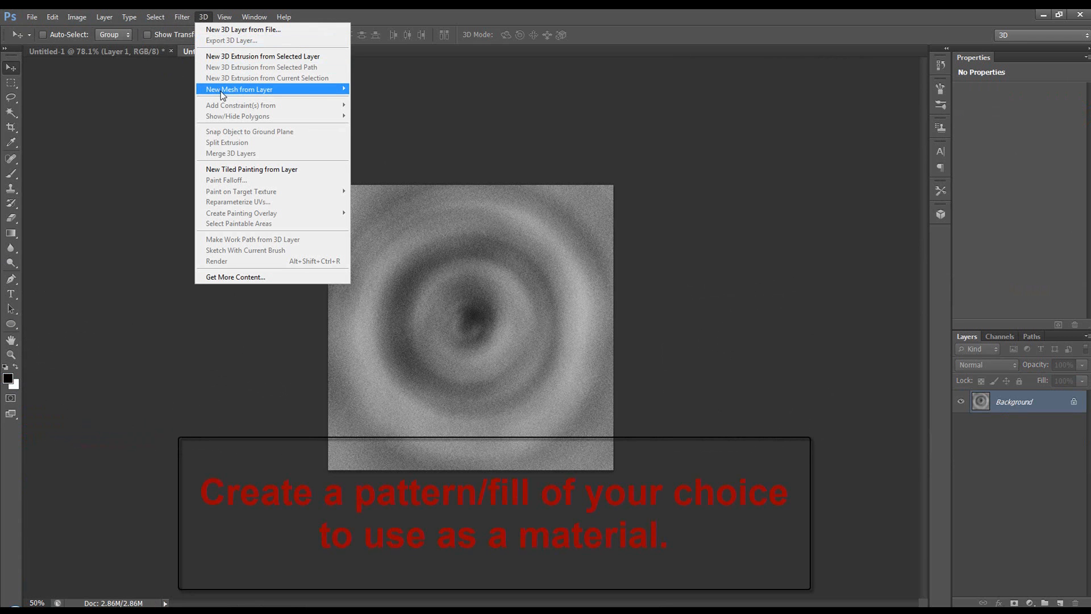
pyautogui.moveTo(239, 89)
pyautogui.click(373, 89)
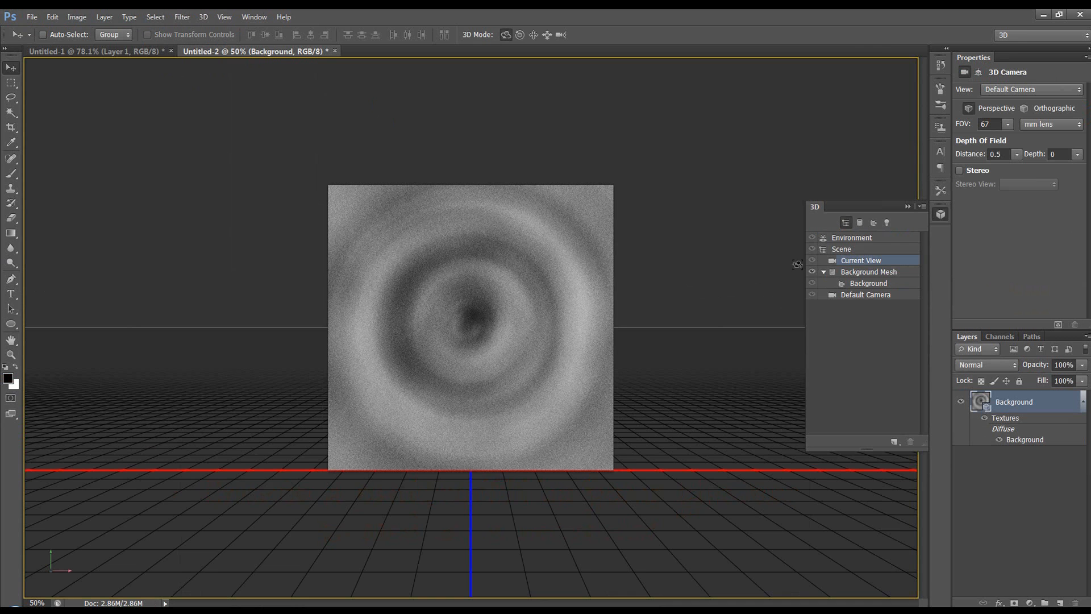
# - Save the postcard's Background material as a new material preset named demo-mt
pyautogui.click(868, 286)
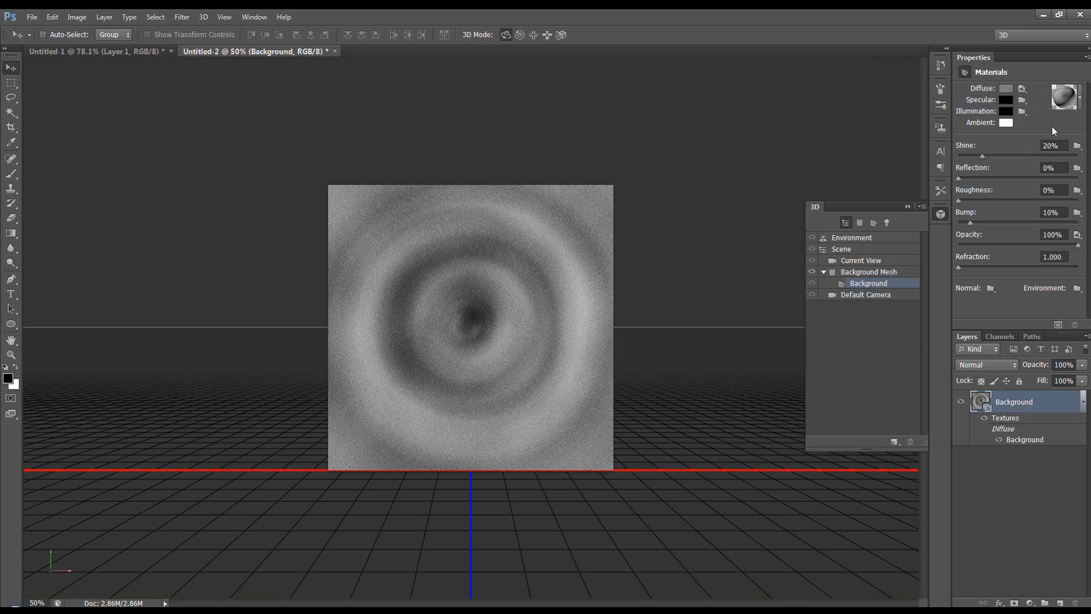
pyautogui.click(1079, 99)
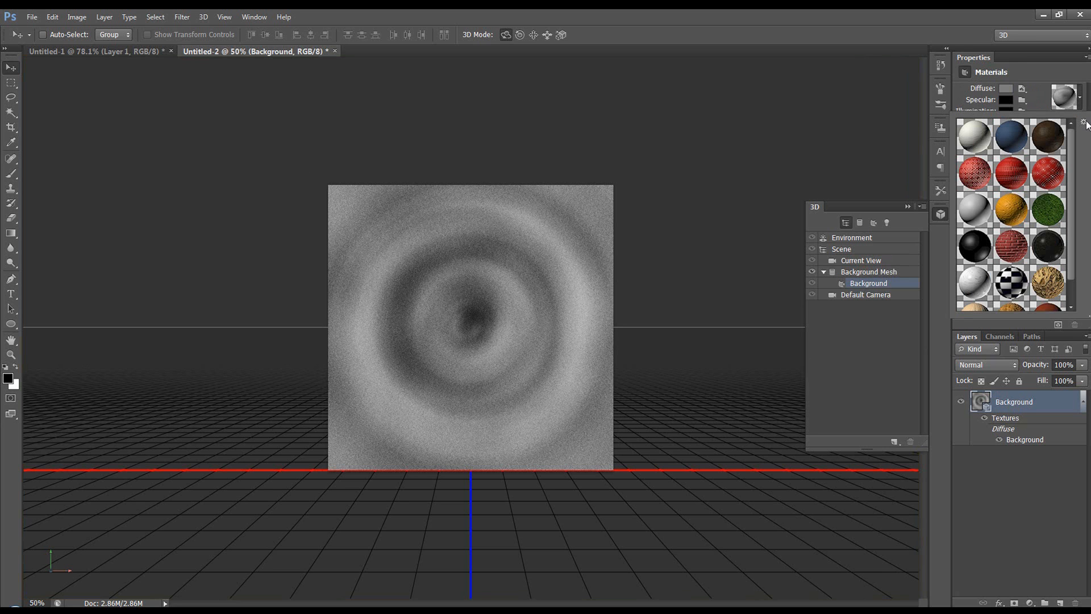
pyautogui.click(1084, 123)
pyautogui.click(1074, 137)
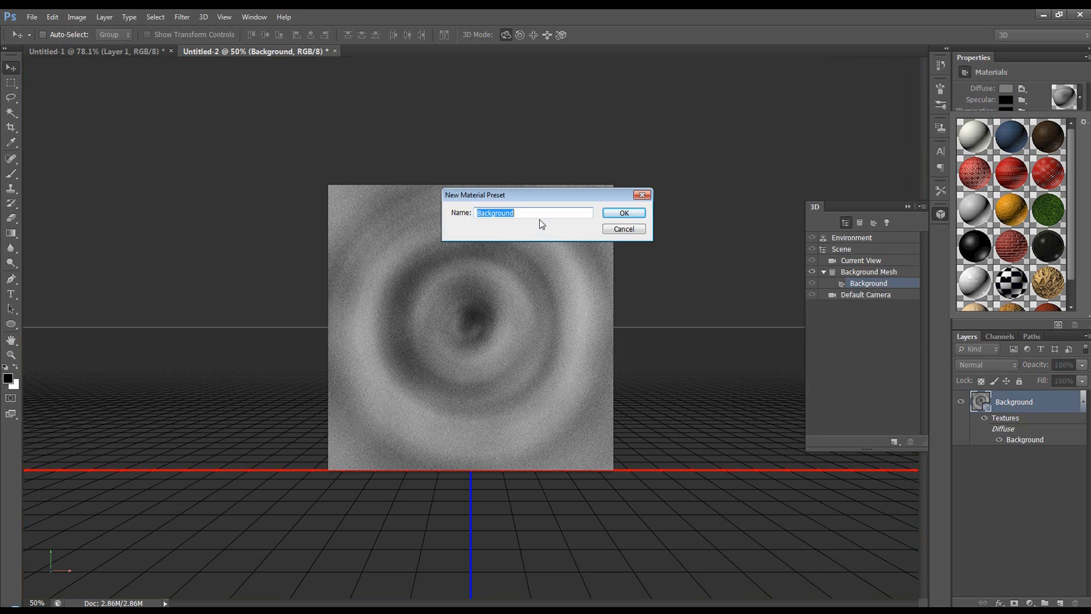
pyautogui.write('demo-mt')
pyautogui.click(623, 213)
pyautogui.moveTo(1075, 232); pyautogui.dragTo(1077, 262)
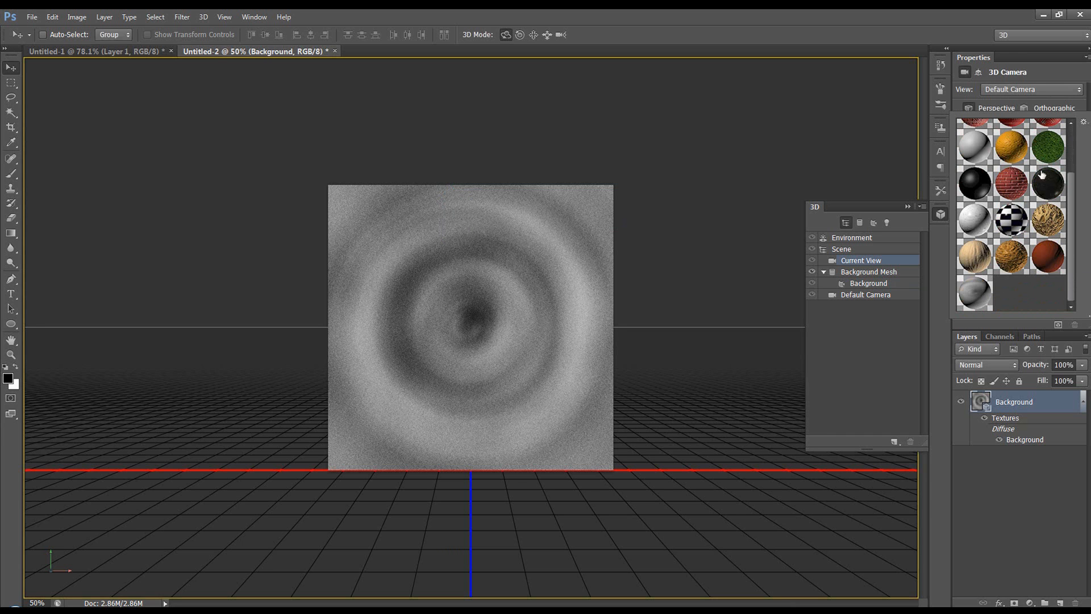
pyautogui.moveTo(1070, 184); pyautogui.dragTo(1076, 141)
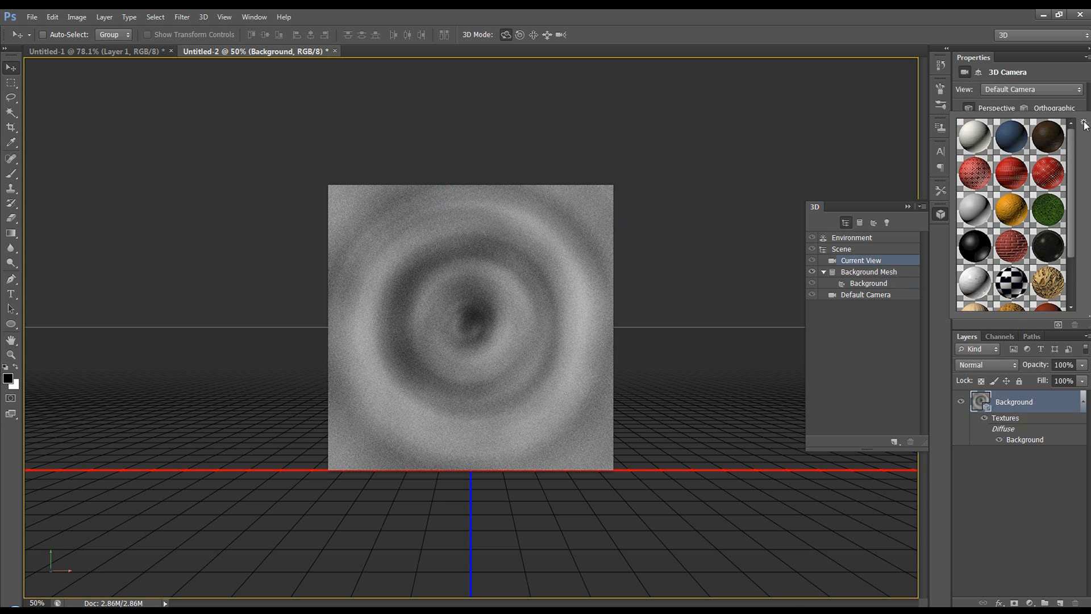
# - Back in the soda can document, apply the saved demo-mt grey ripple preset to Label_Material
pyautogui.click(1084, 125)
pyautogui.click(141, 51)
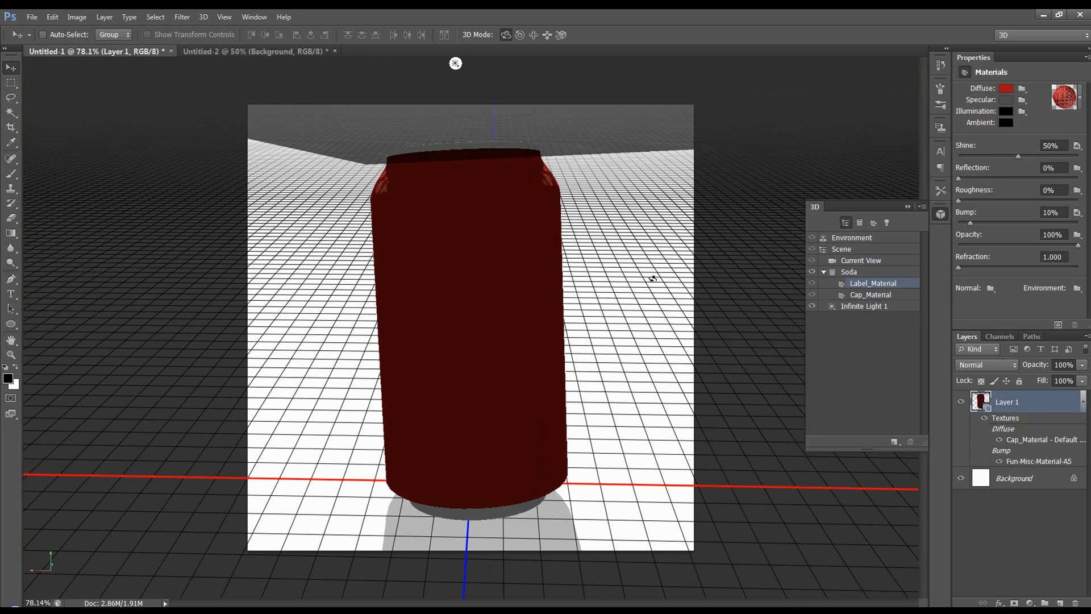
pyautogui.click(1079, 97)
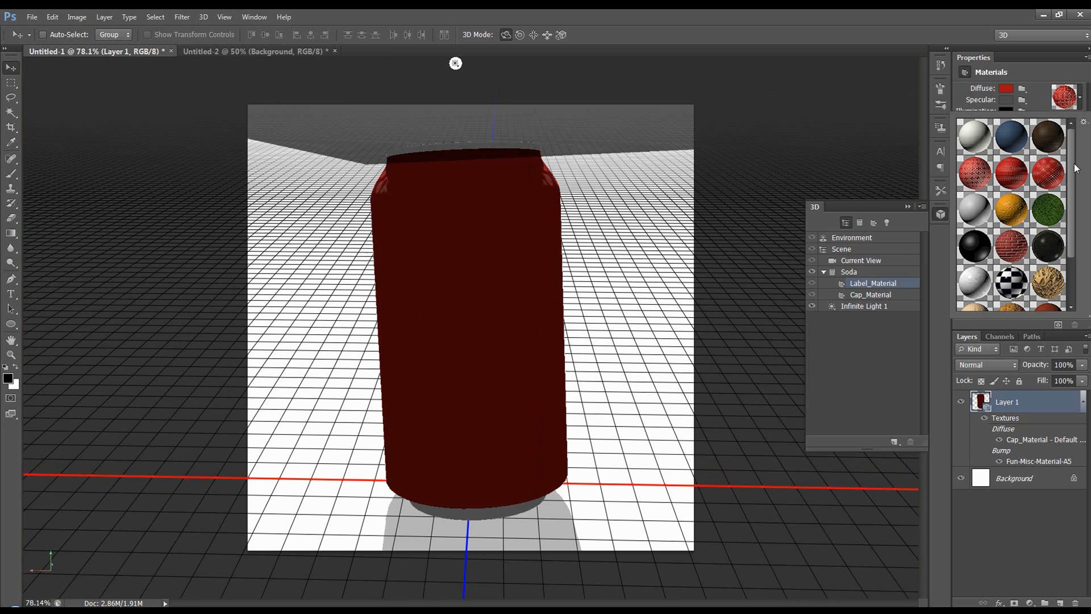
pyautogui.moveTo(1076, 168); pyautogui.dragTo(1063, 230)
pyautogui.click(972, 295)
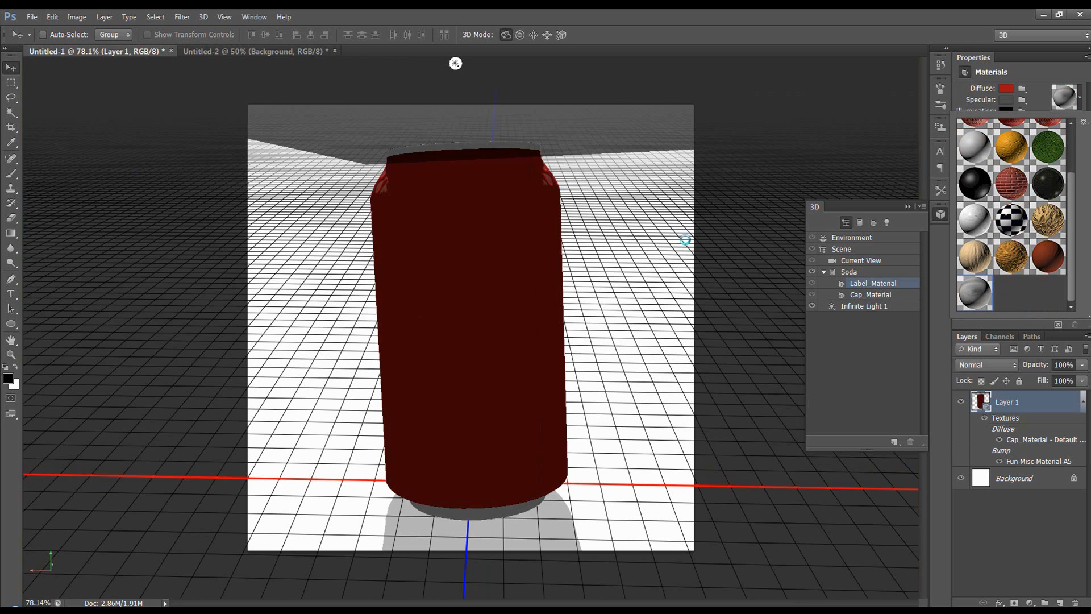
pyautogui.click(1081, 60)
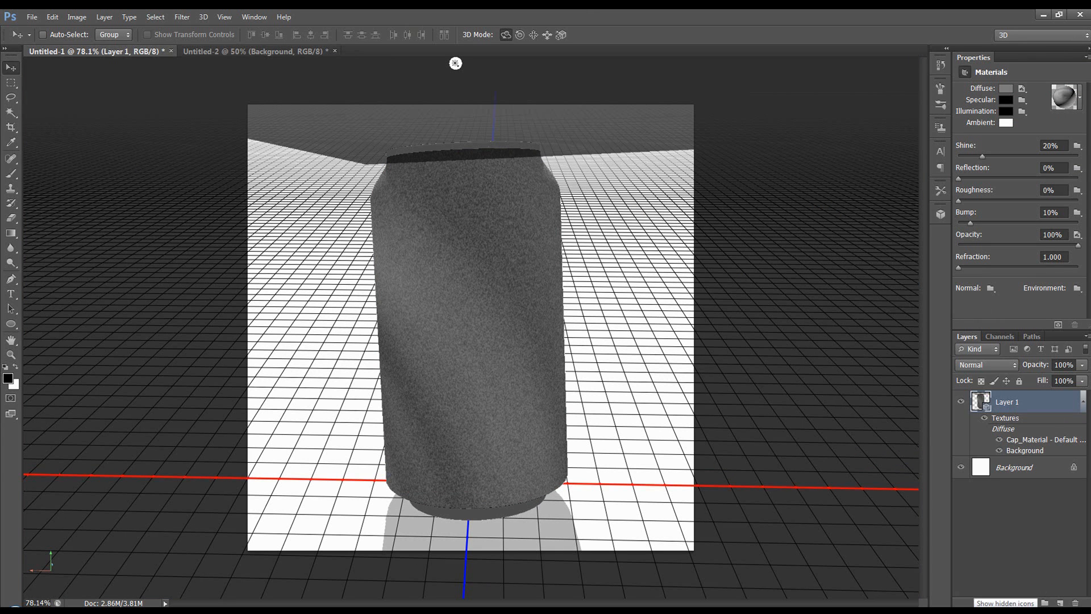
pyautogui.rightClick(977, 572)
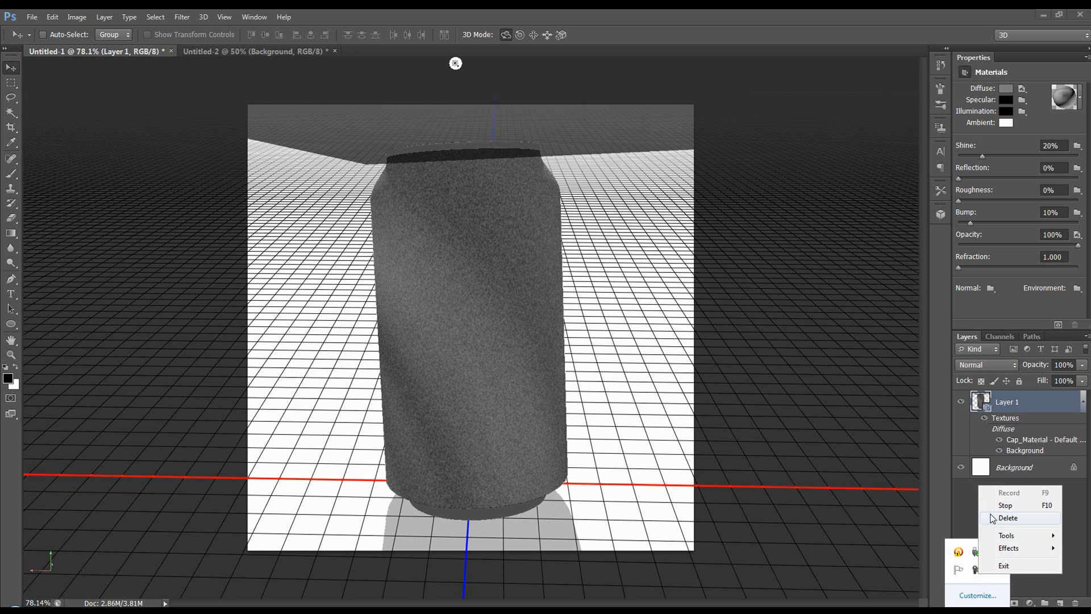